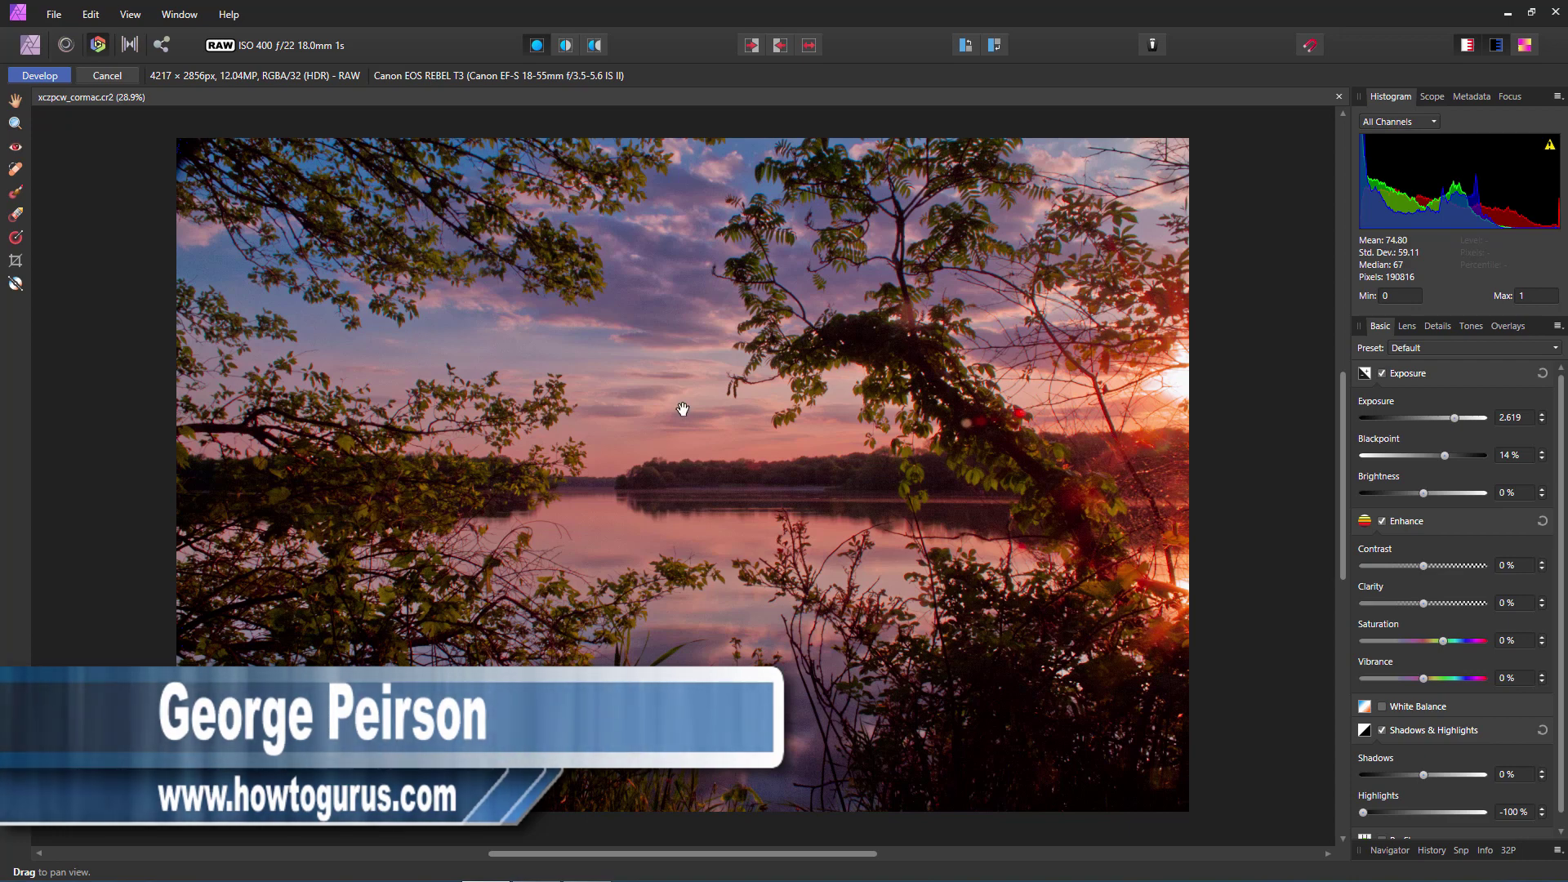
Step: Discard the current RAW develop and reopen xczpcw_cormac.cr2 from the recent files list
left_click(111, 72)
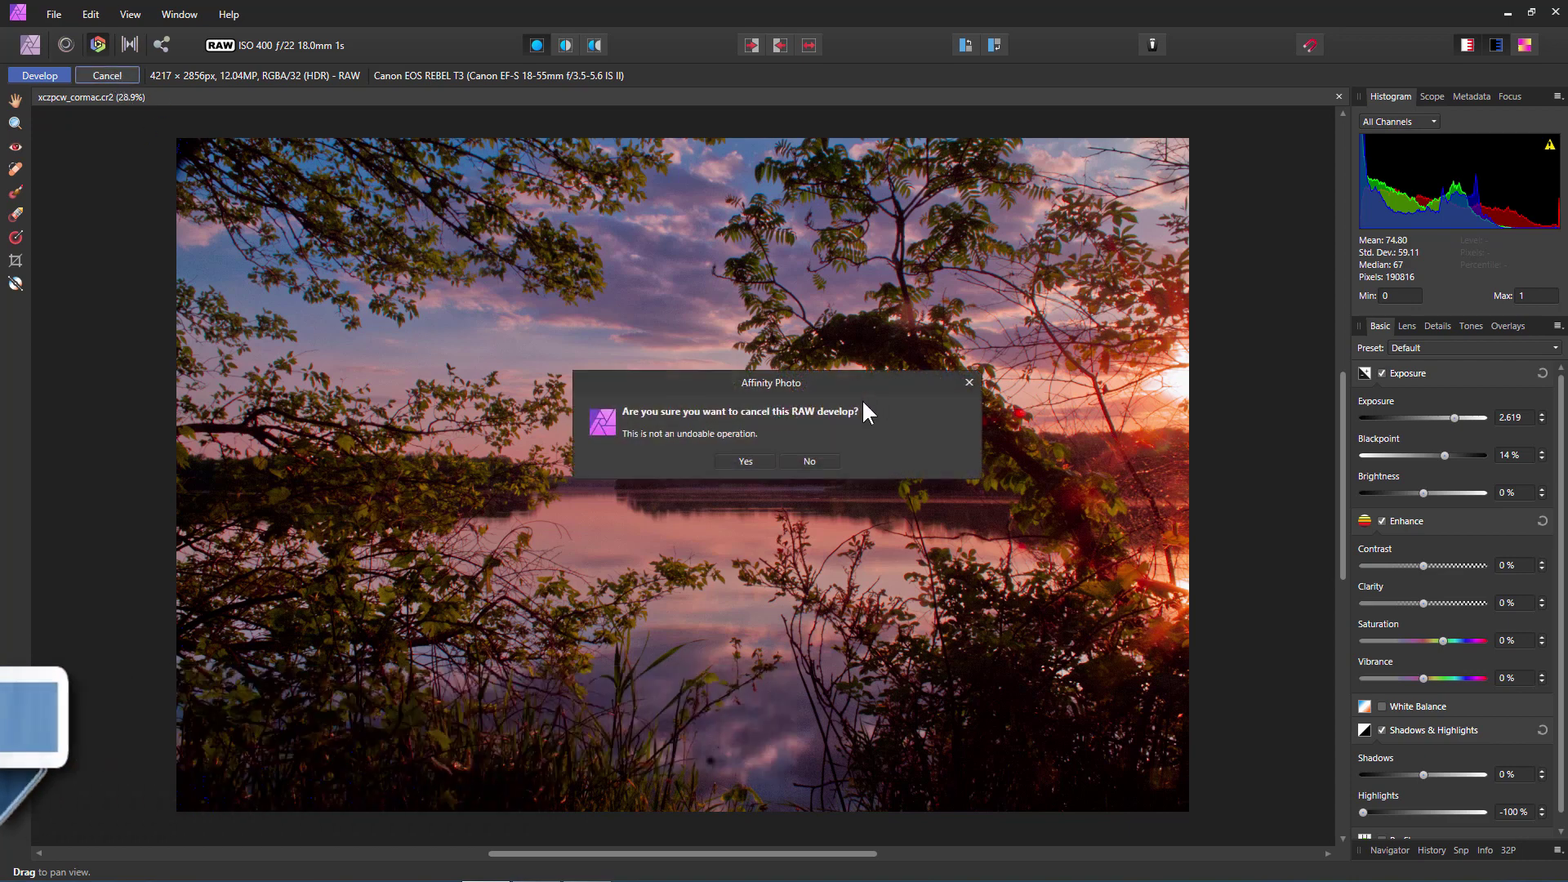
left_click(742, 460)
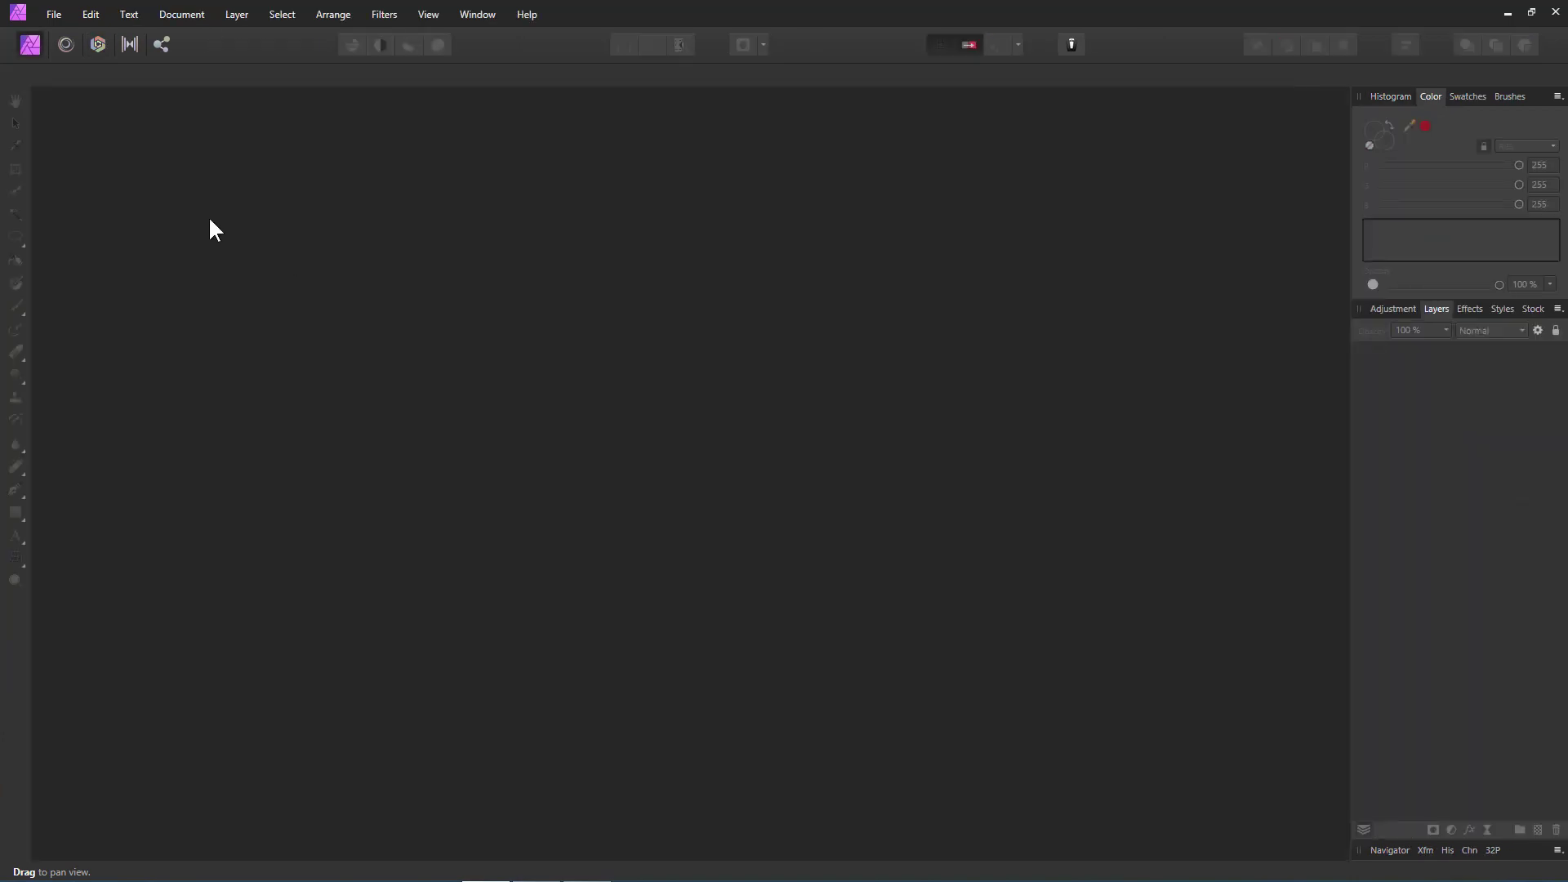
left_click(53, 14)
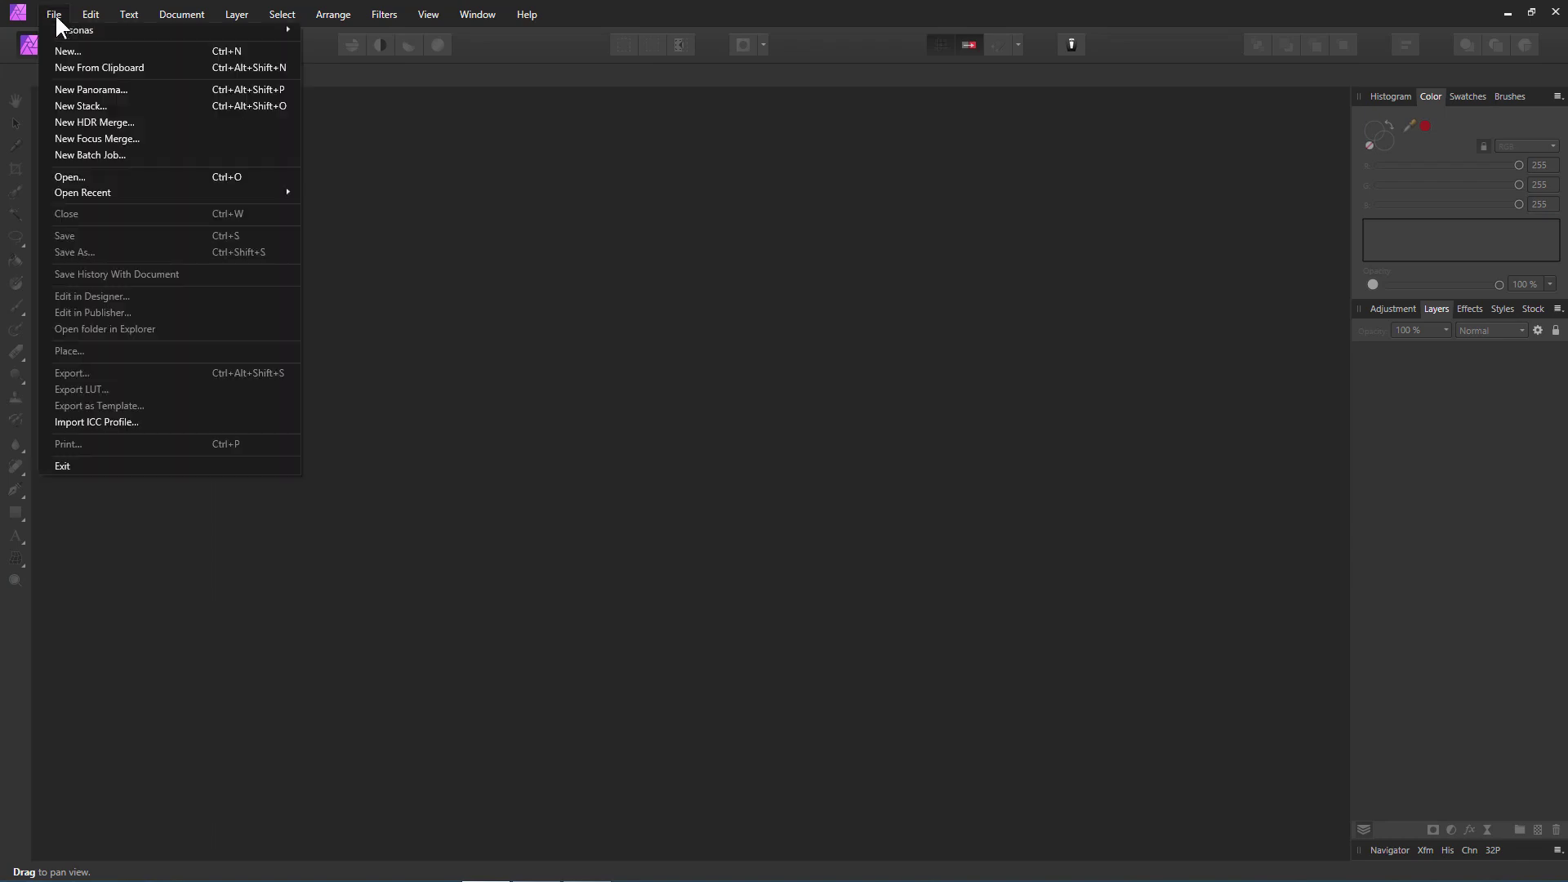
mouse_move(137, 193)
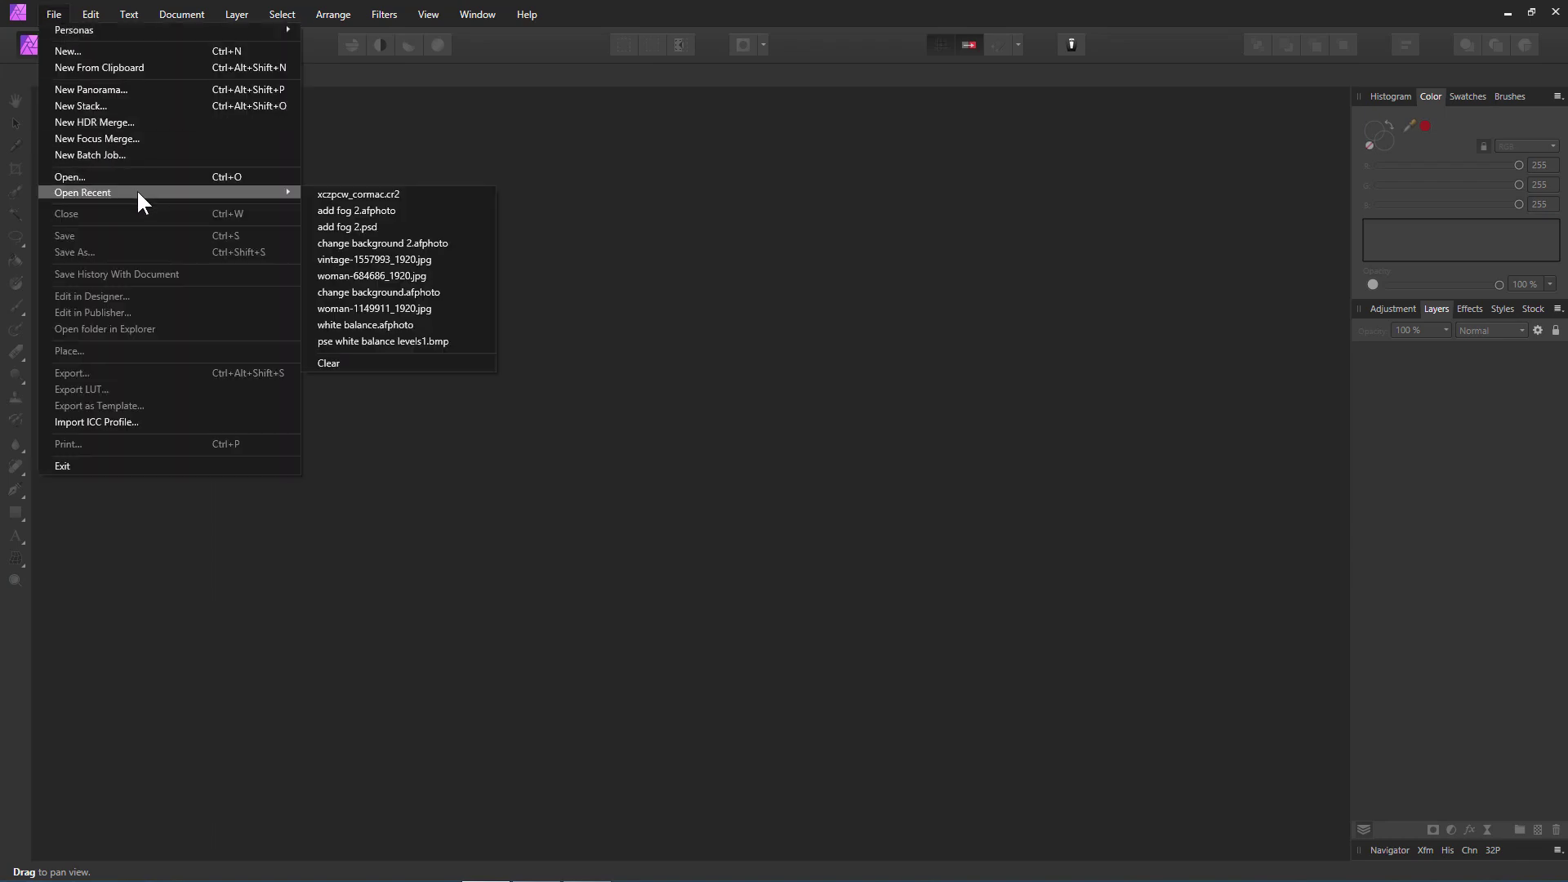
left_click(368, 196)
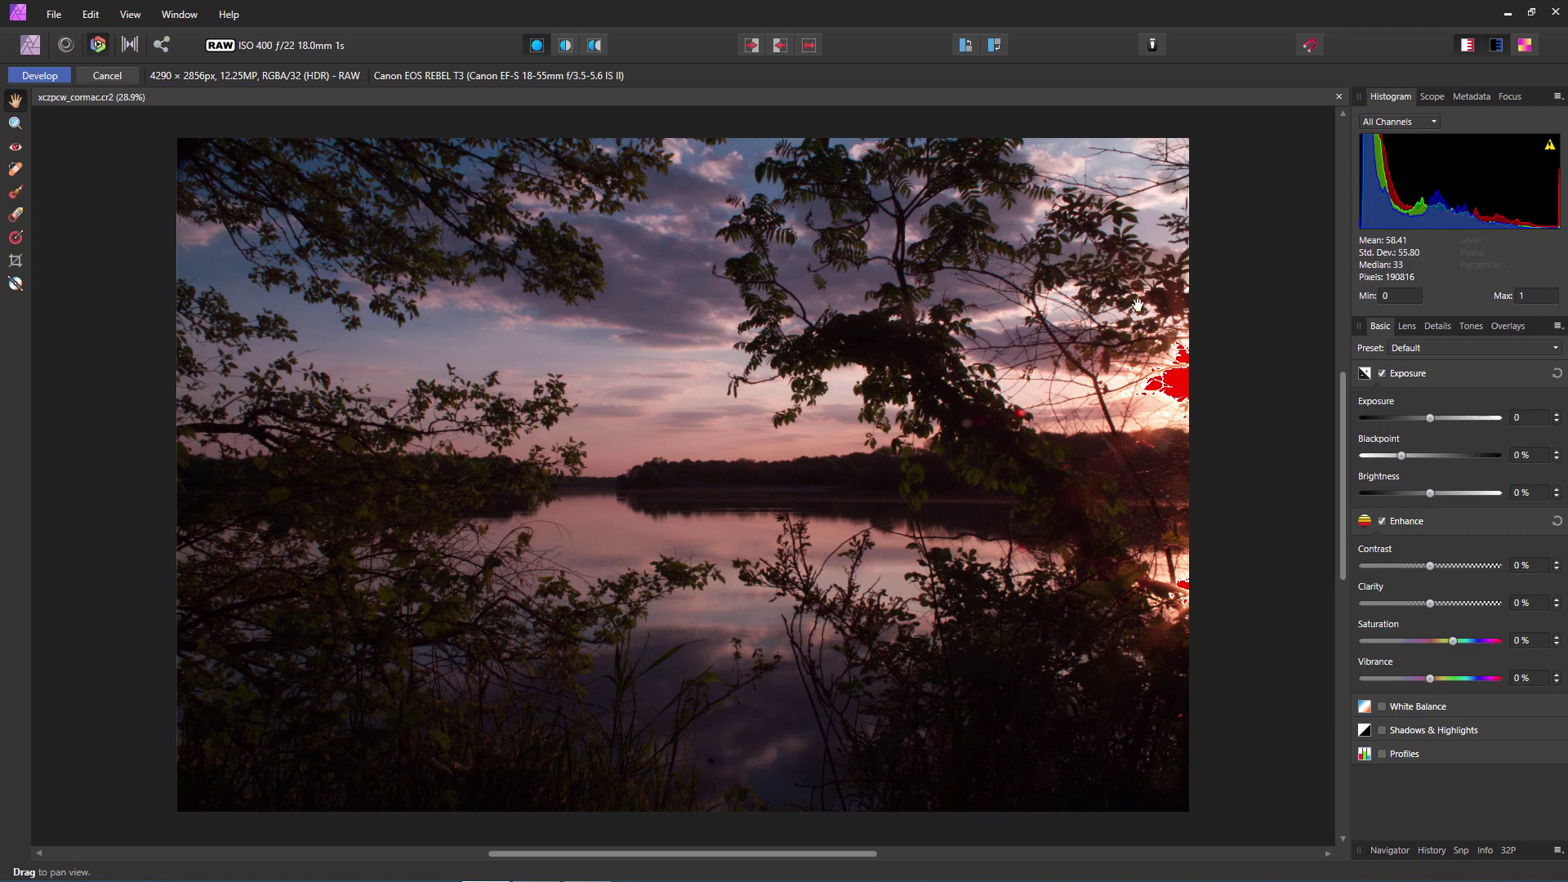
Step: Switch off the Clipped Highlights warning for the lake sunset RAW
left_click(1469, 42)
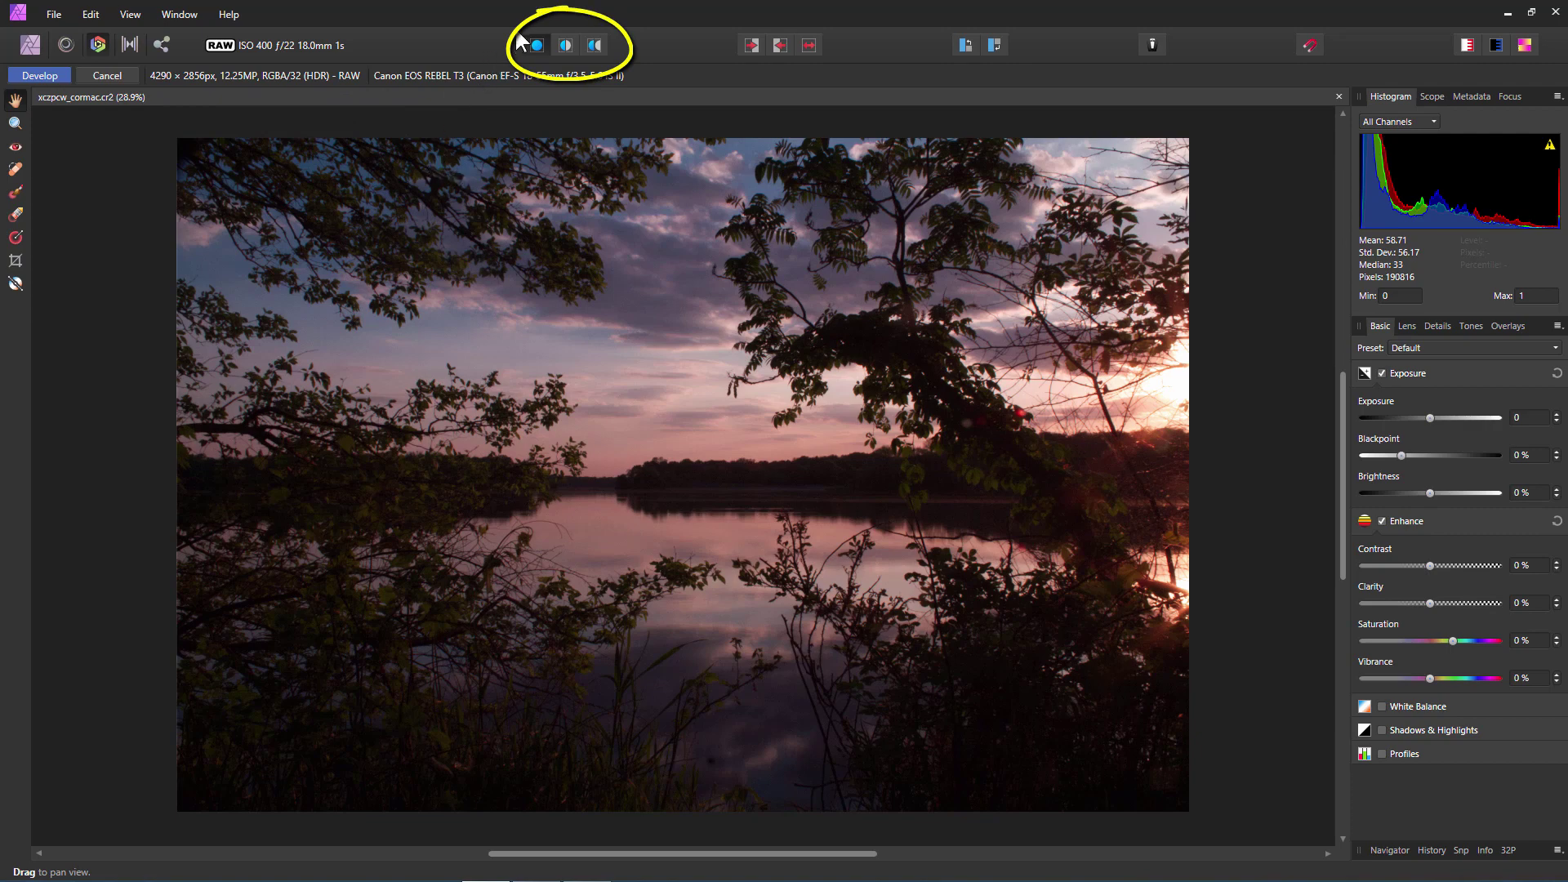
Step: Show the photo as a mirrored side-by-side Before and After split view
left_click(565, 45)
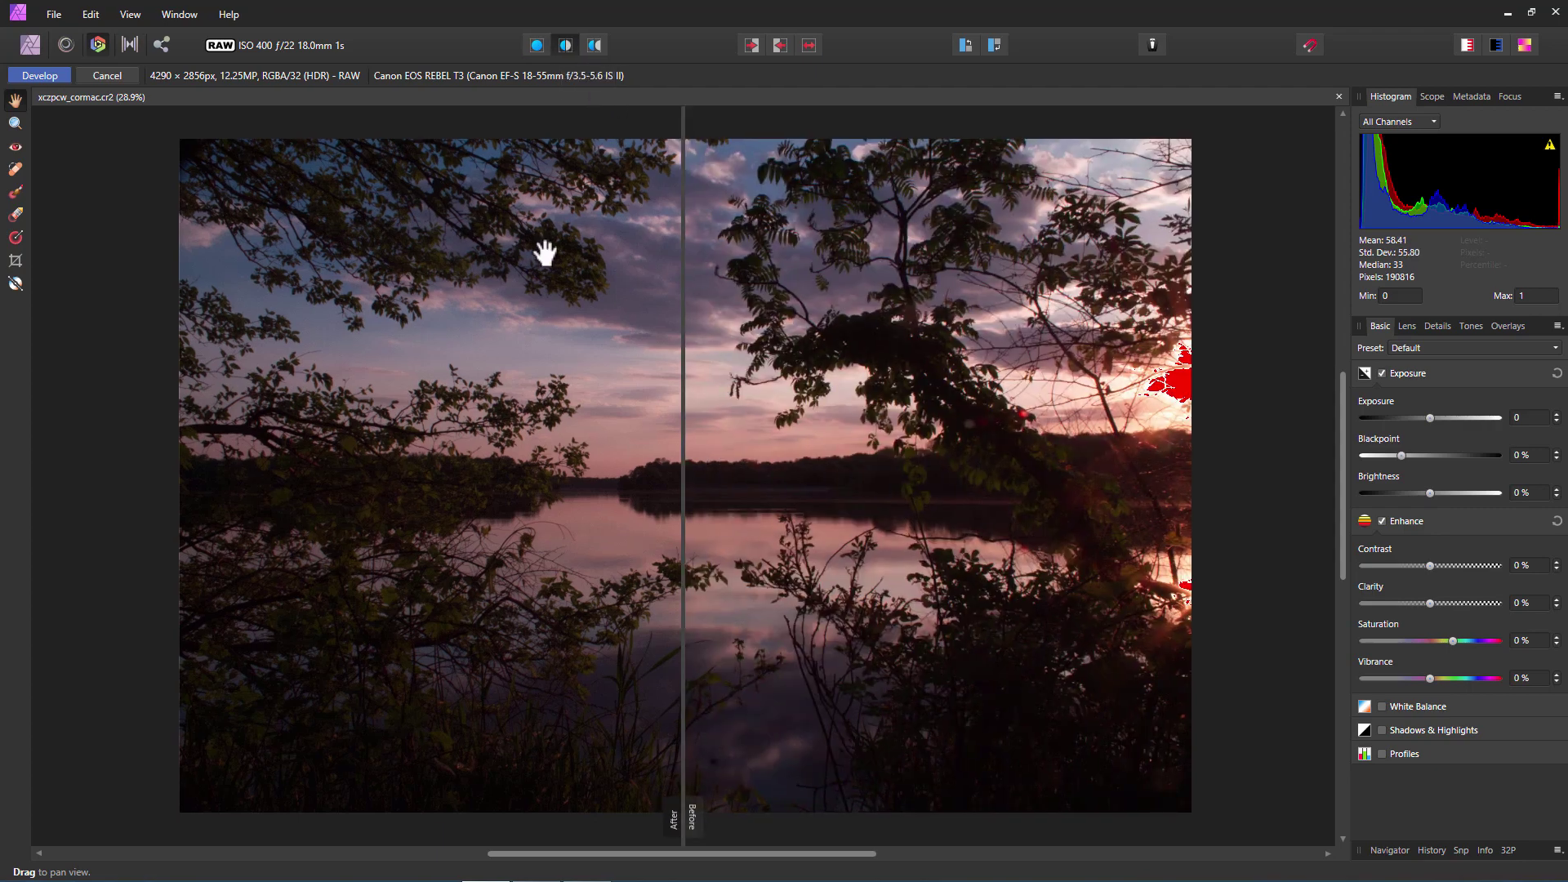
left_click(595, 45)
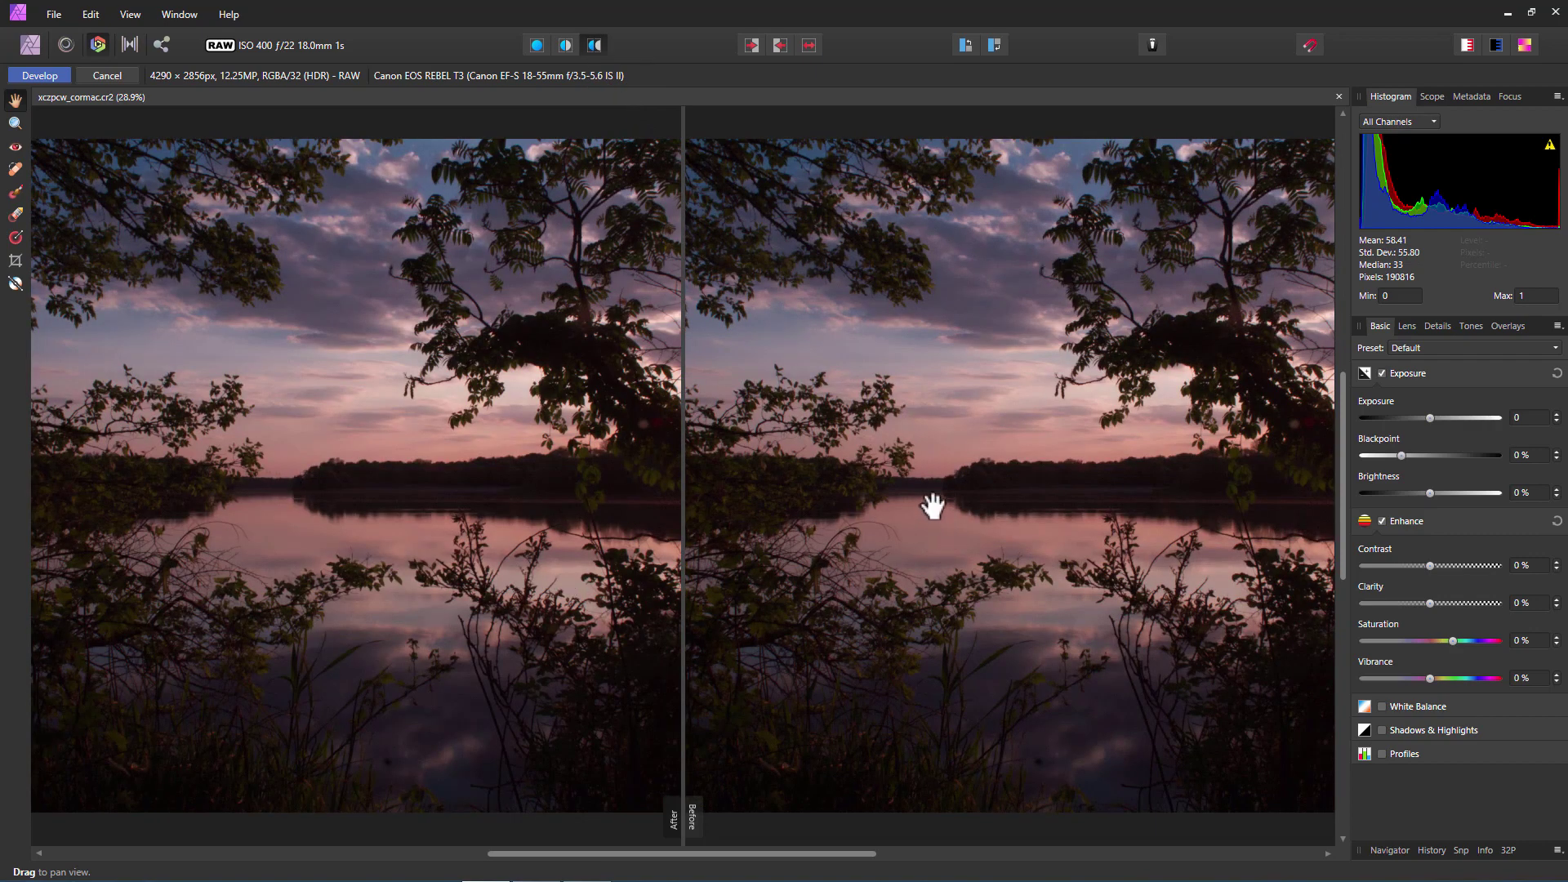
left_click_drag(935, 511, 797, 543)
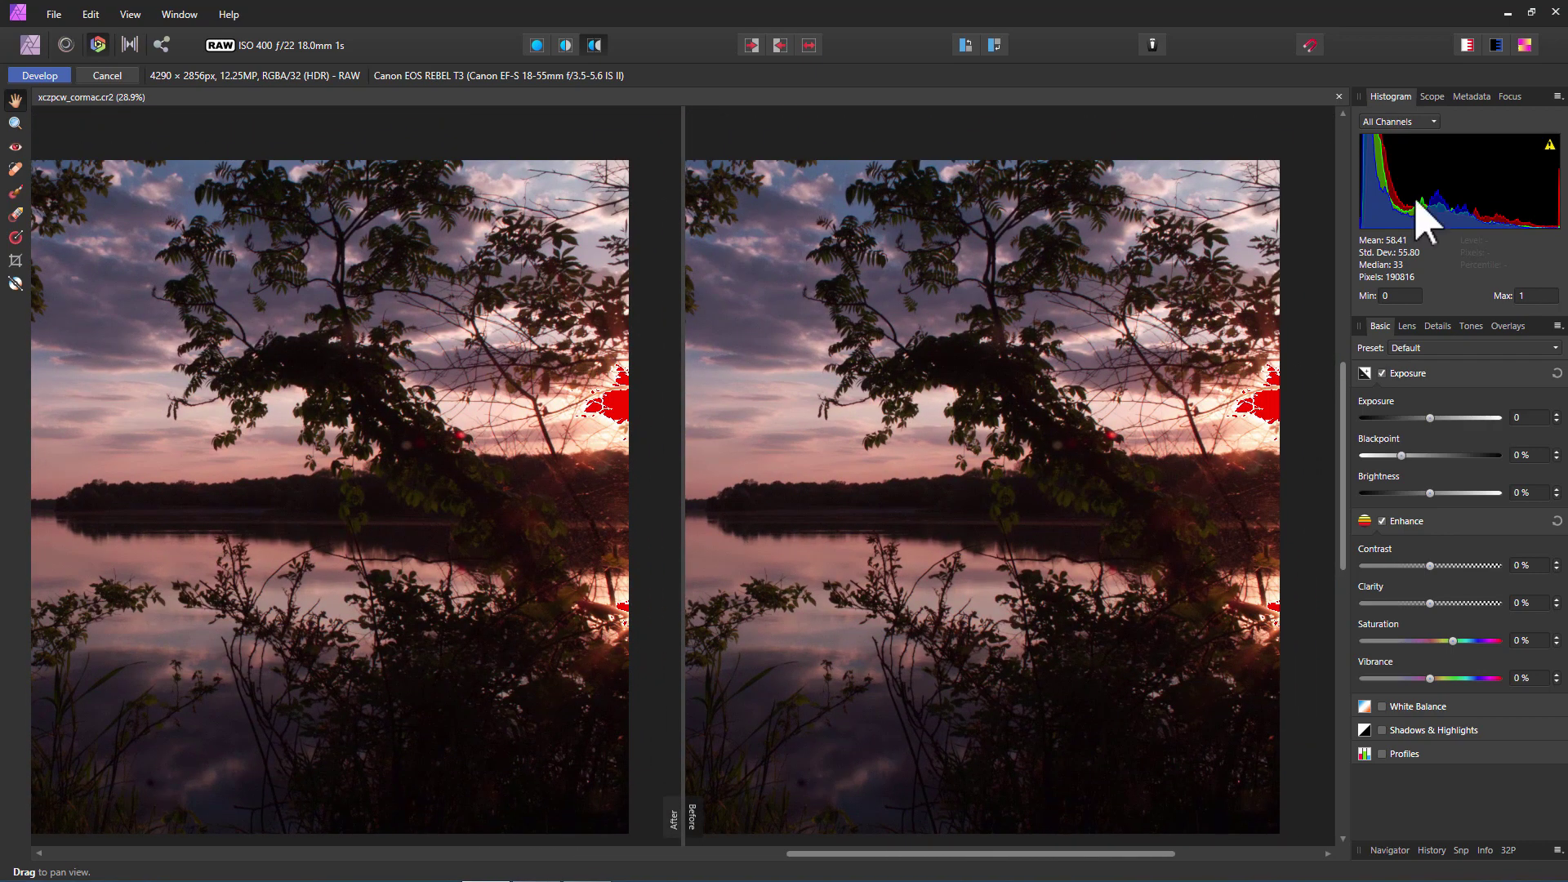
Step: Toggle the clipped-highlights warning and frame the tree and sunset in both views
left_click(1468, 45)
left_click(1468, 45)
left_click(1468, 45)
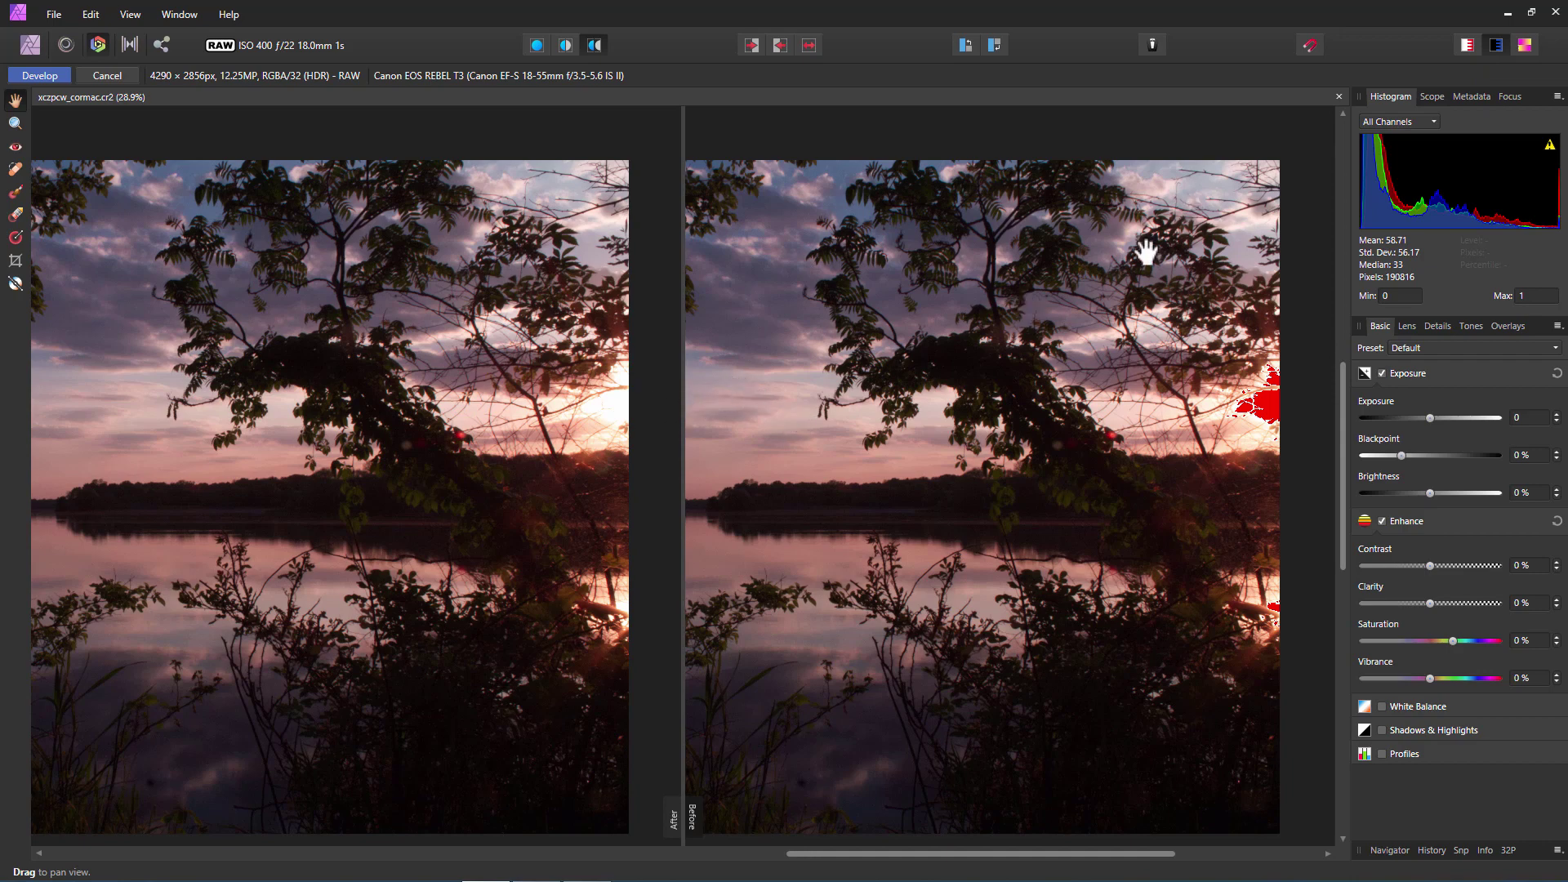
left_click_drag(485, 427, 651, 430)
left_click_drag(1010, 527, 889, 527)
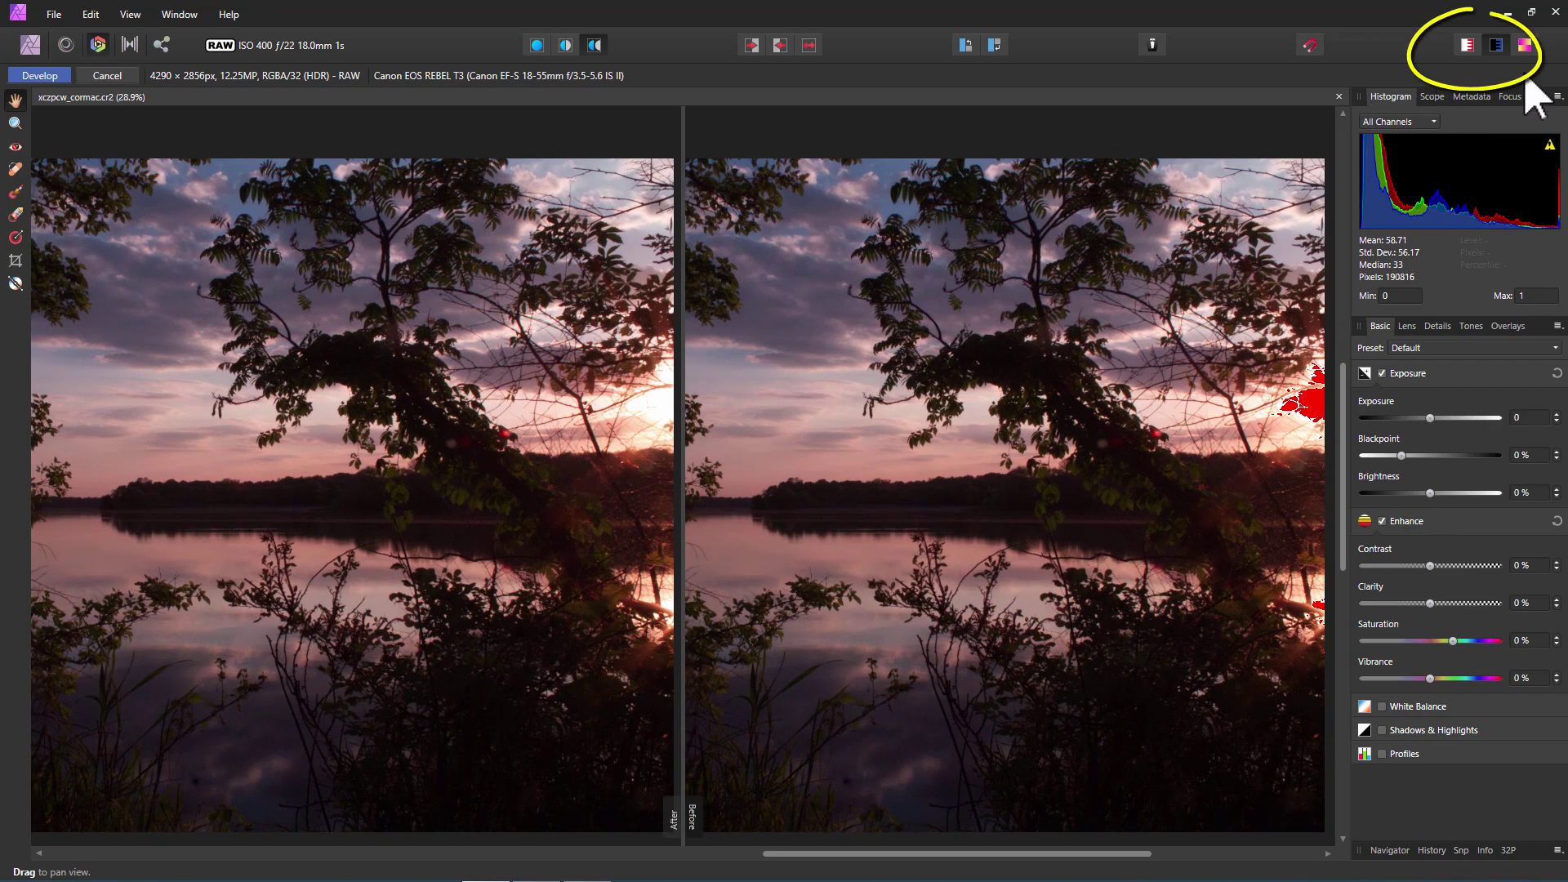
Step: Turn Clipped Highlights back on so both Before and After show the warning
left_click(1464, 44)
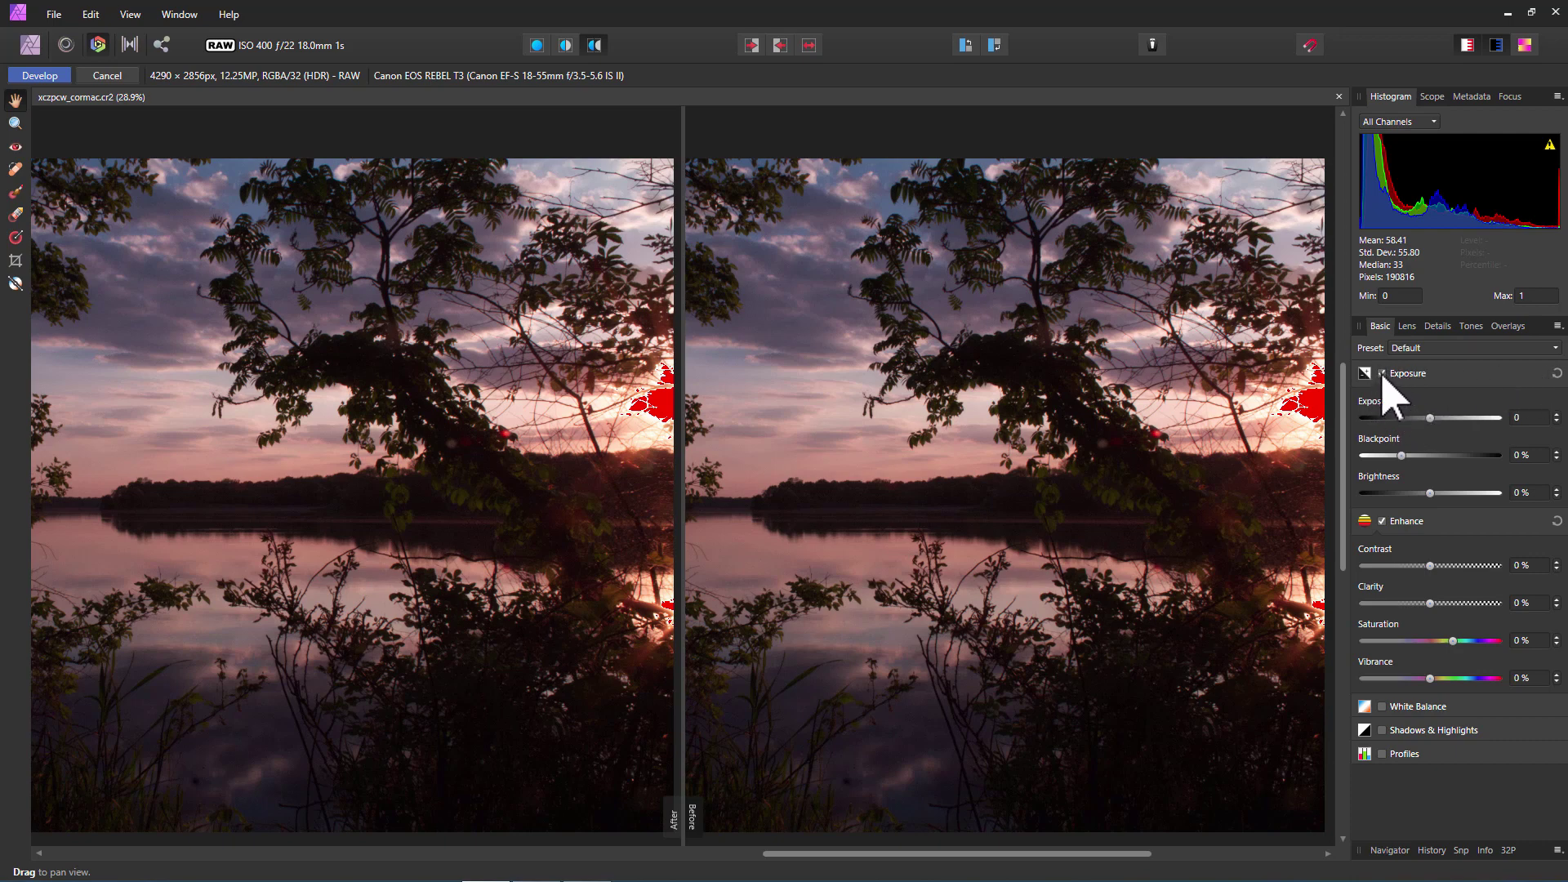
Step: Untick Enhance and tick Shadows & Highlights, keeping Exposure enabled
left_click(1383, 374)
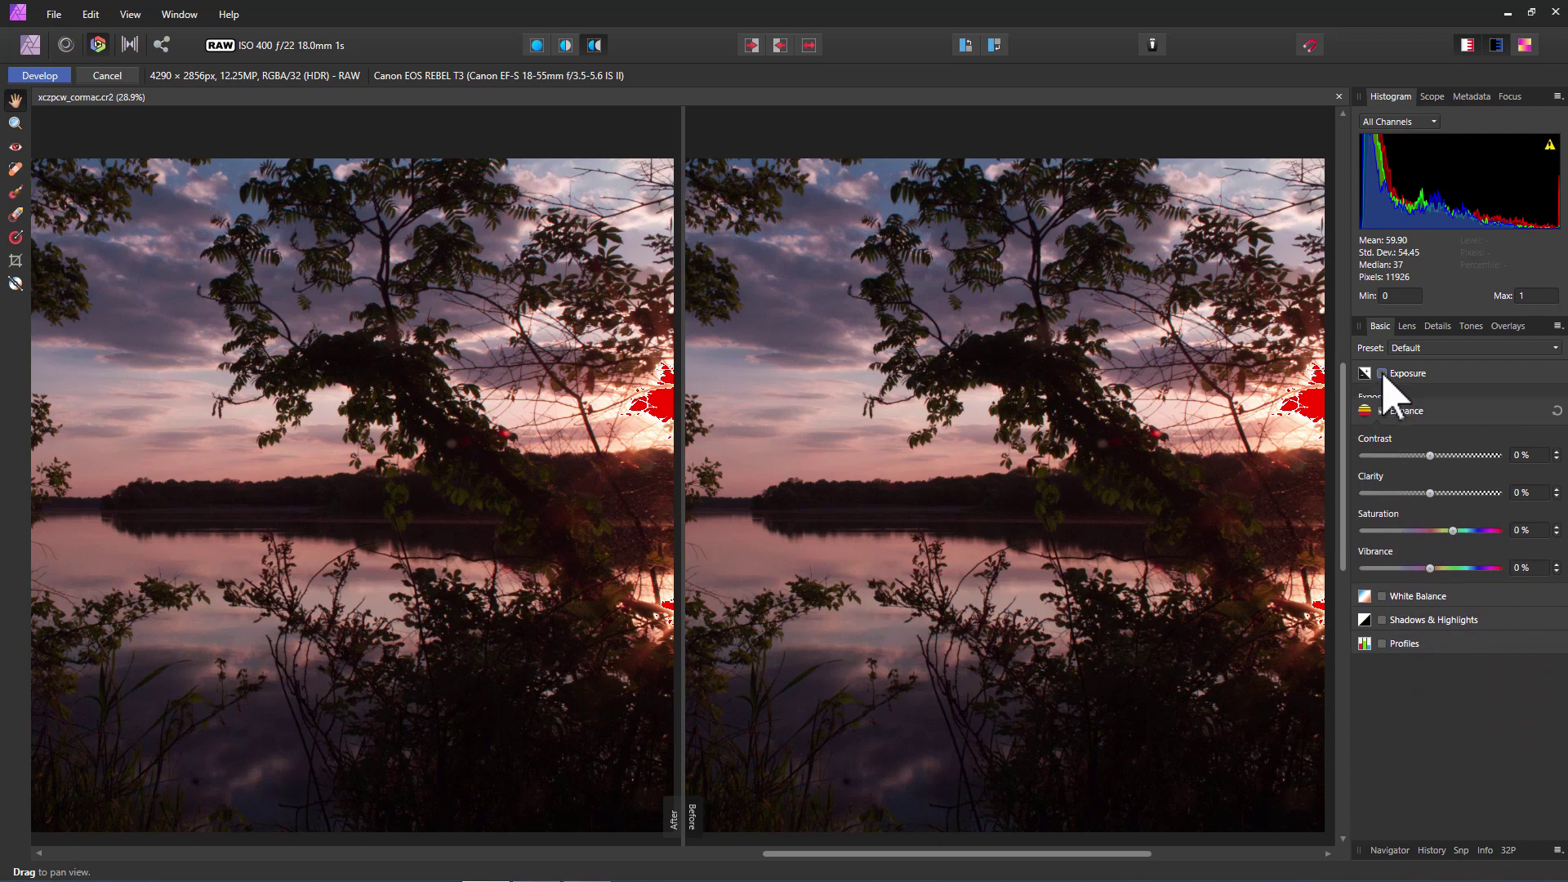
left_click(1382, 374)
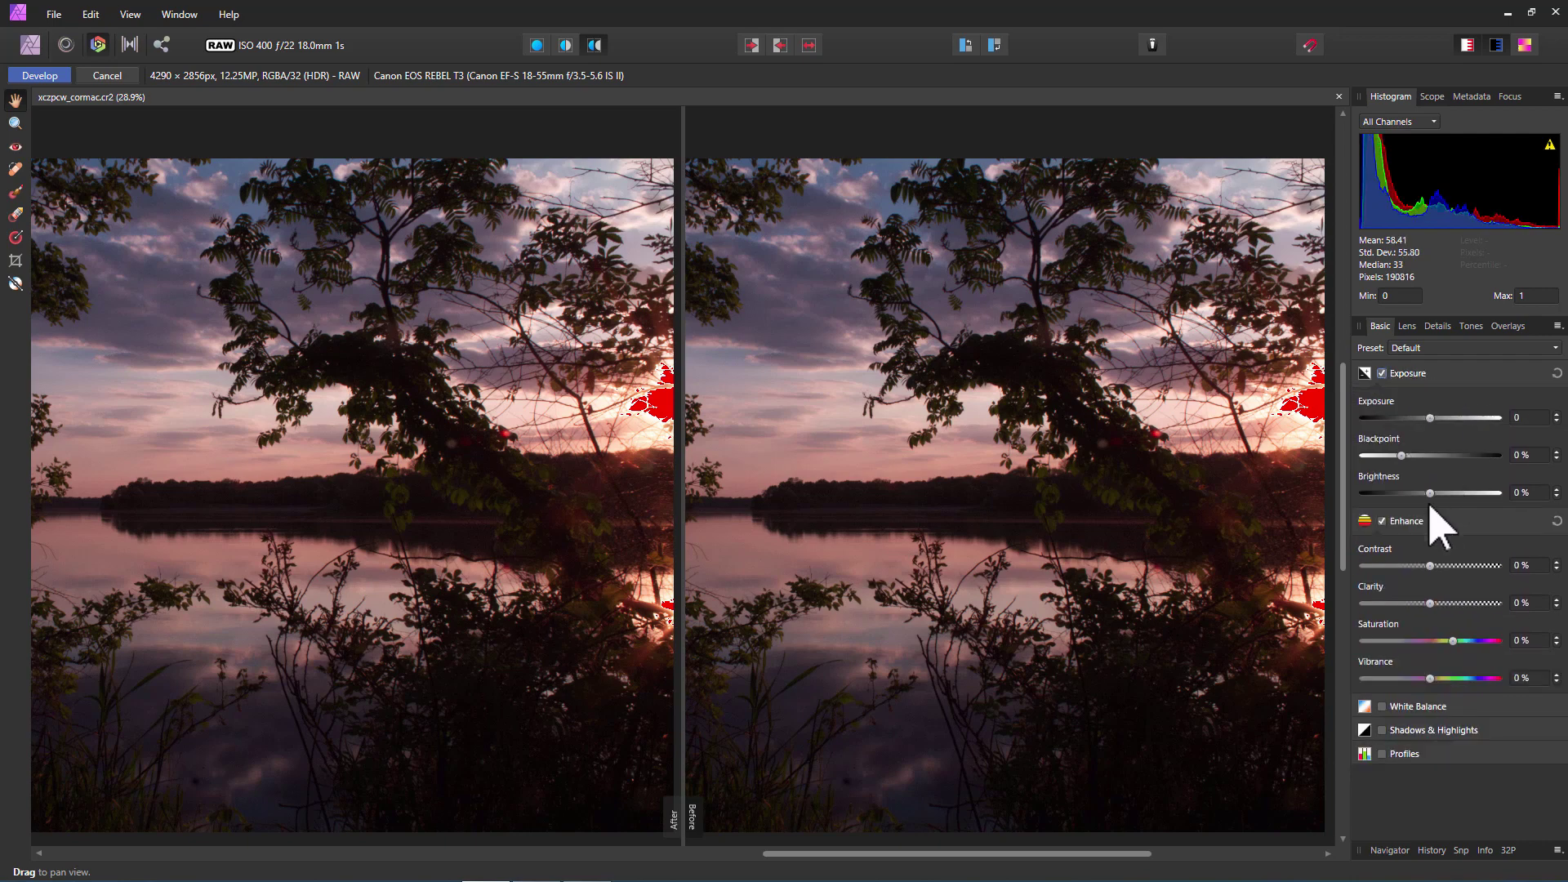
left_click(1382, 521)
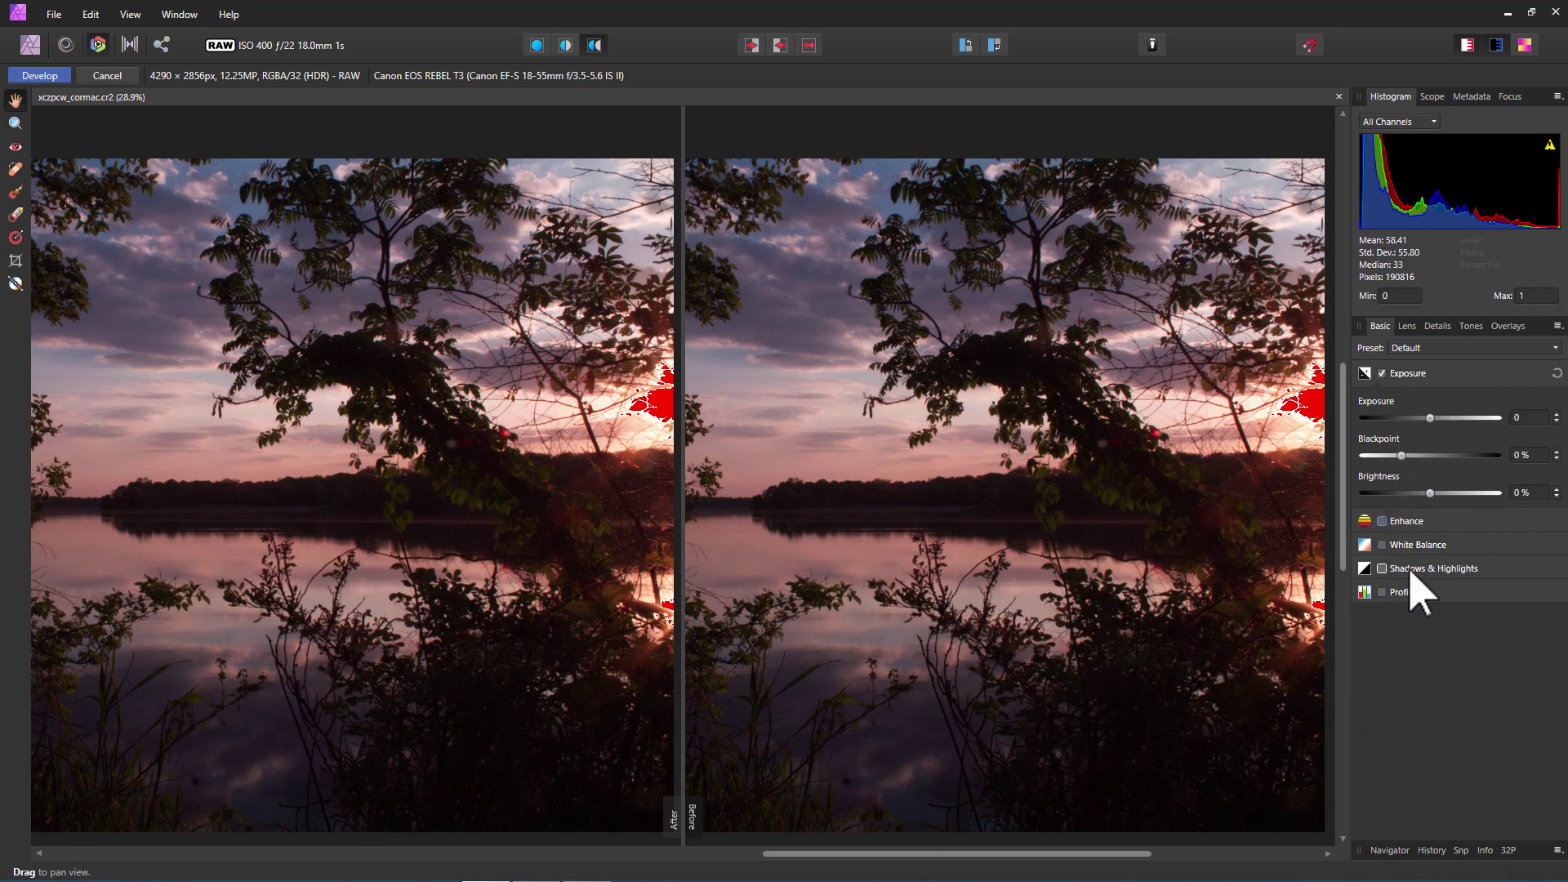
left_click(1382, 568)
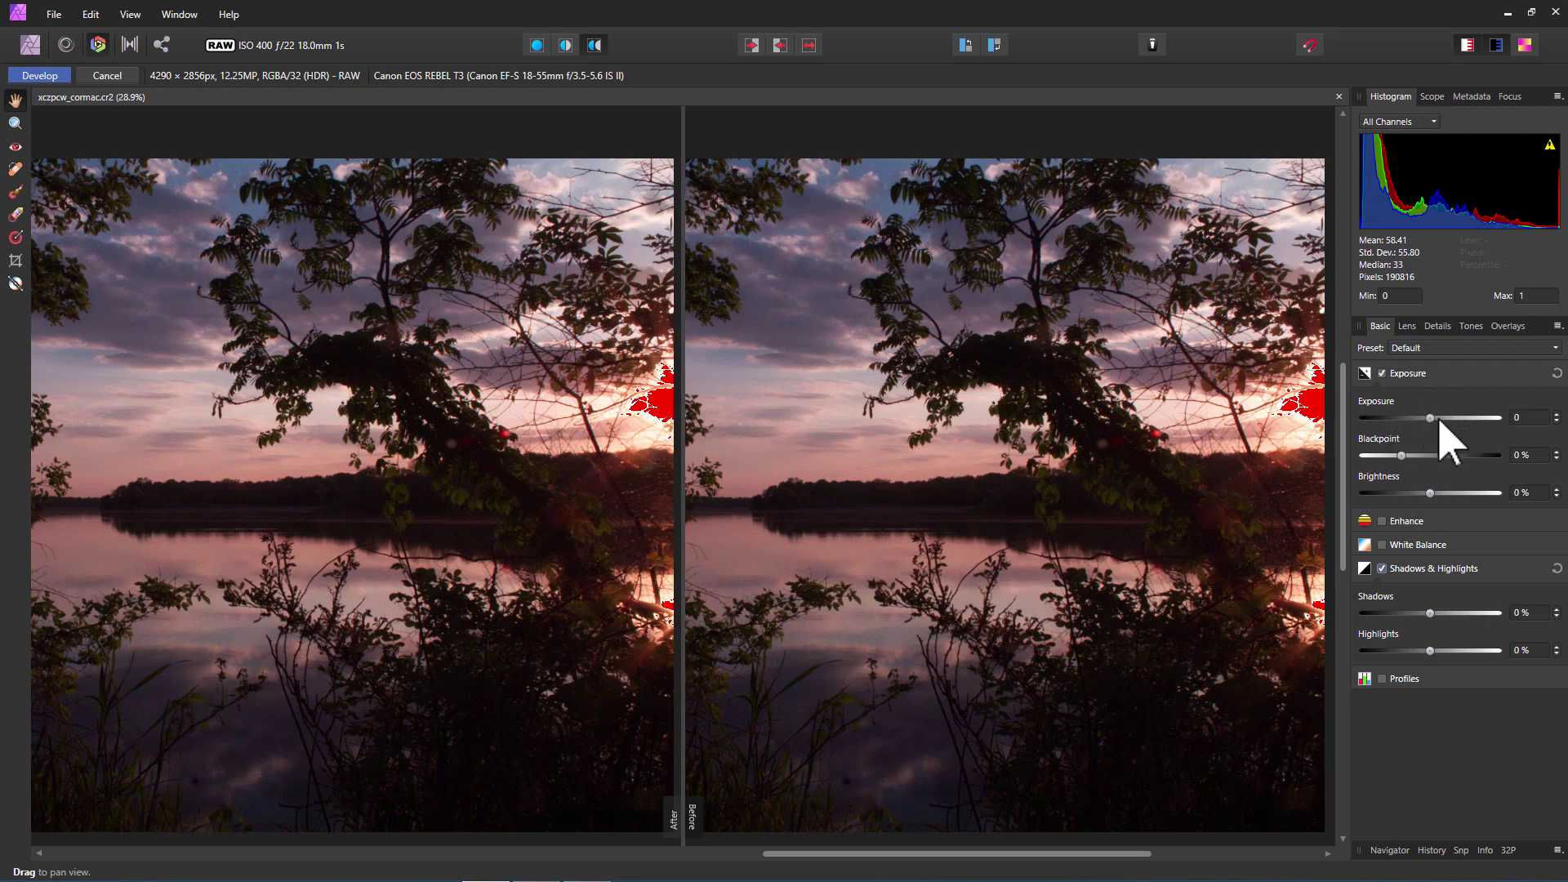
Step: Drag Exposure up to about 1.061 to brighten the sunset photo
left_click_drag(1432, 418, 1446, 418)
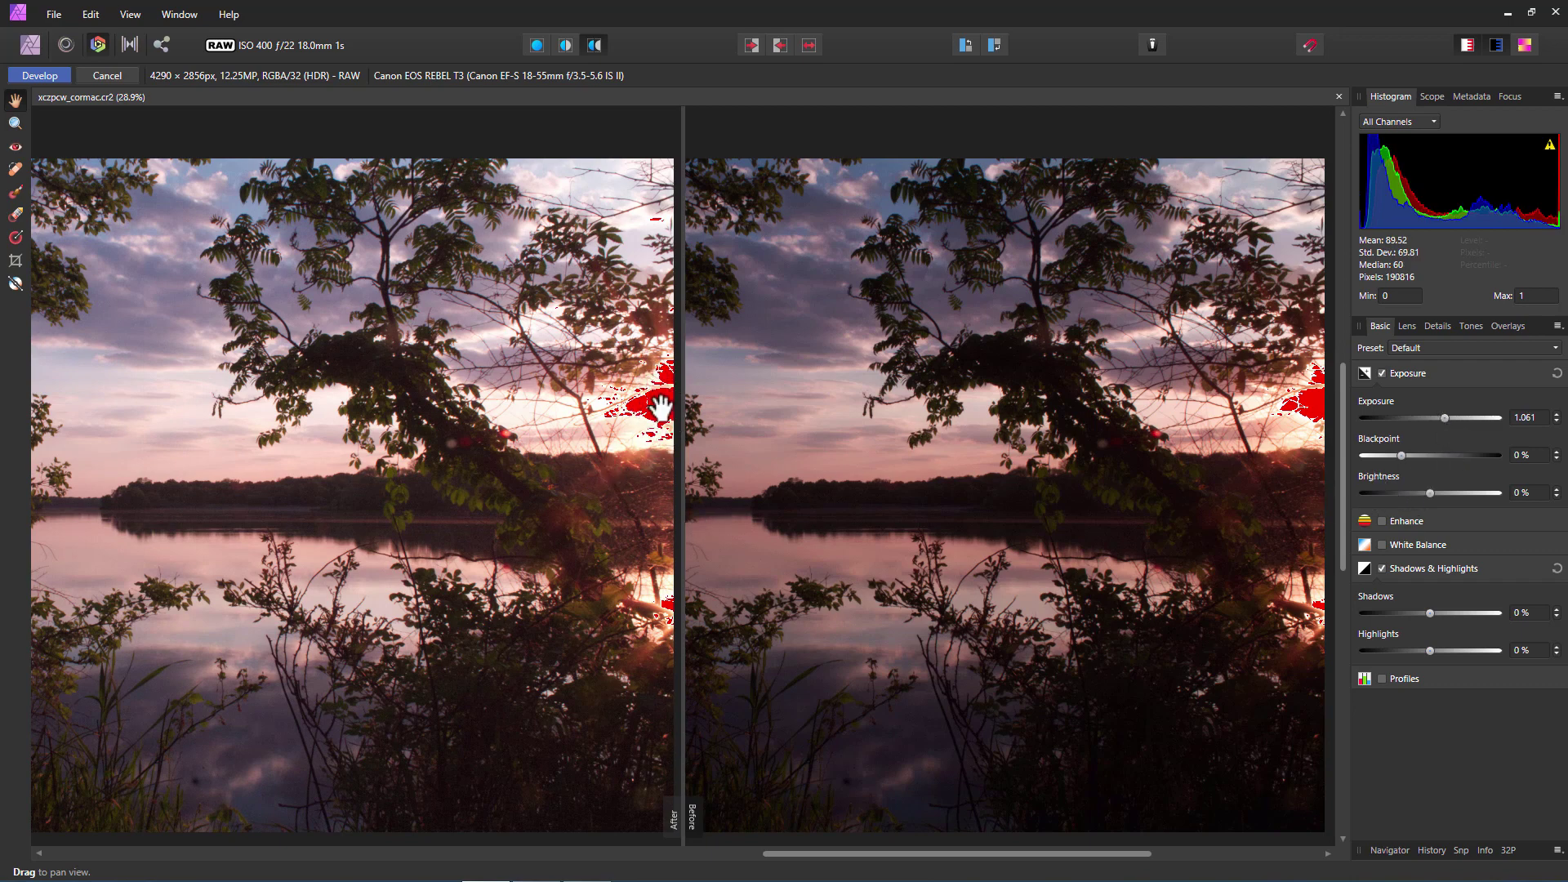
Step: Lower the Highlights slider to -87% to recover the bright sunset sky
left_click(1468, 45)
left_click(1468, 45)
left_click_drag(1427, 651, 1403, 651)
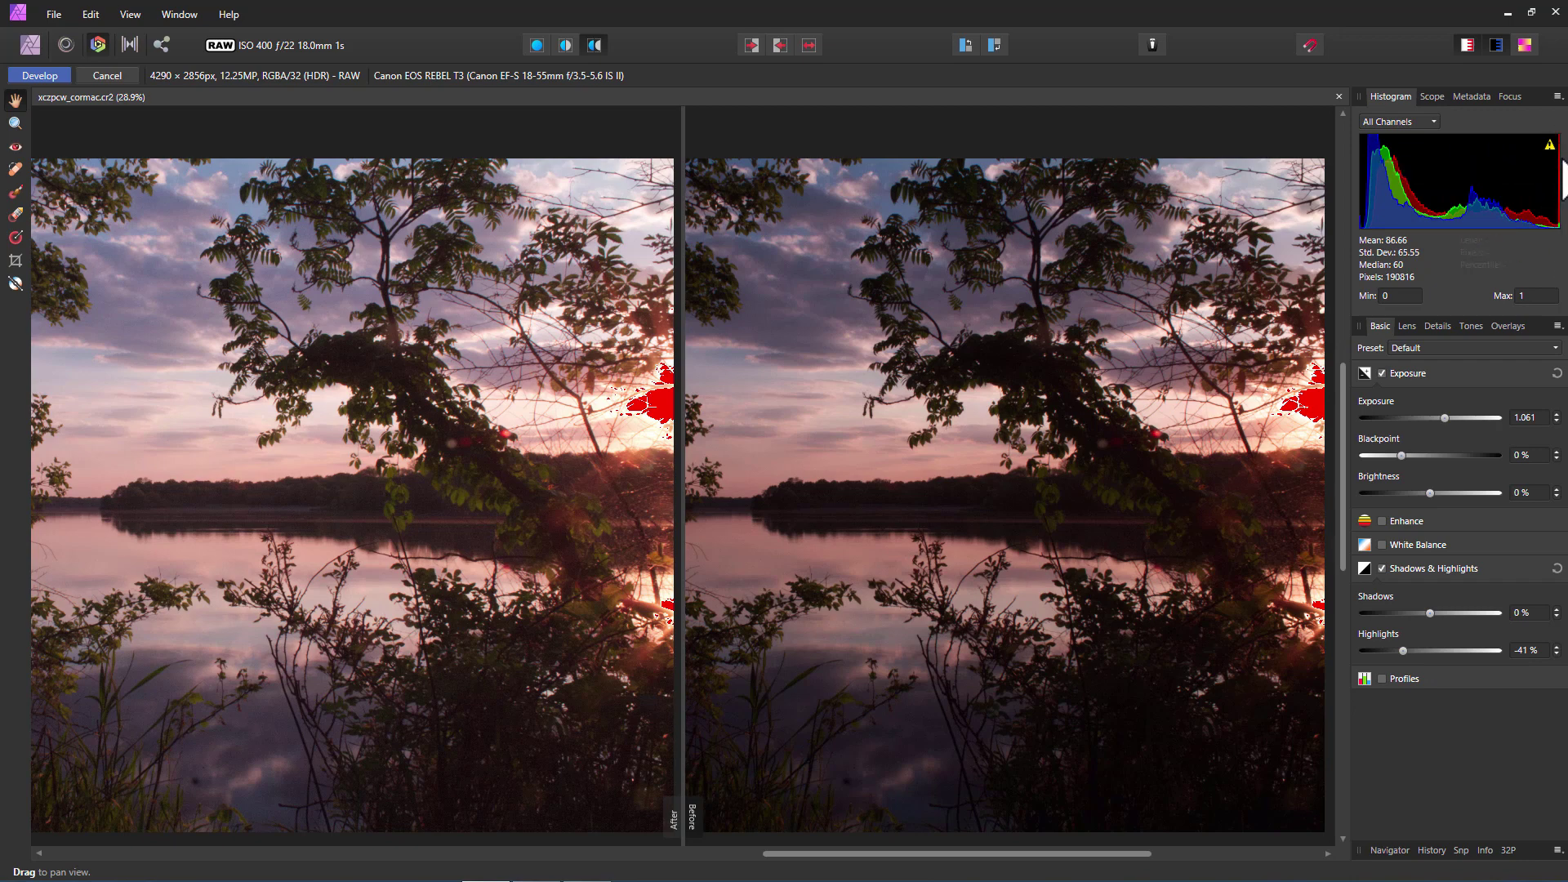
left_click_drag(1404, 652, 1376, 652)
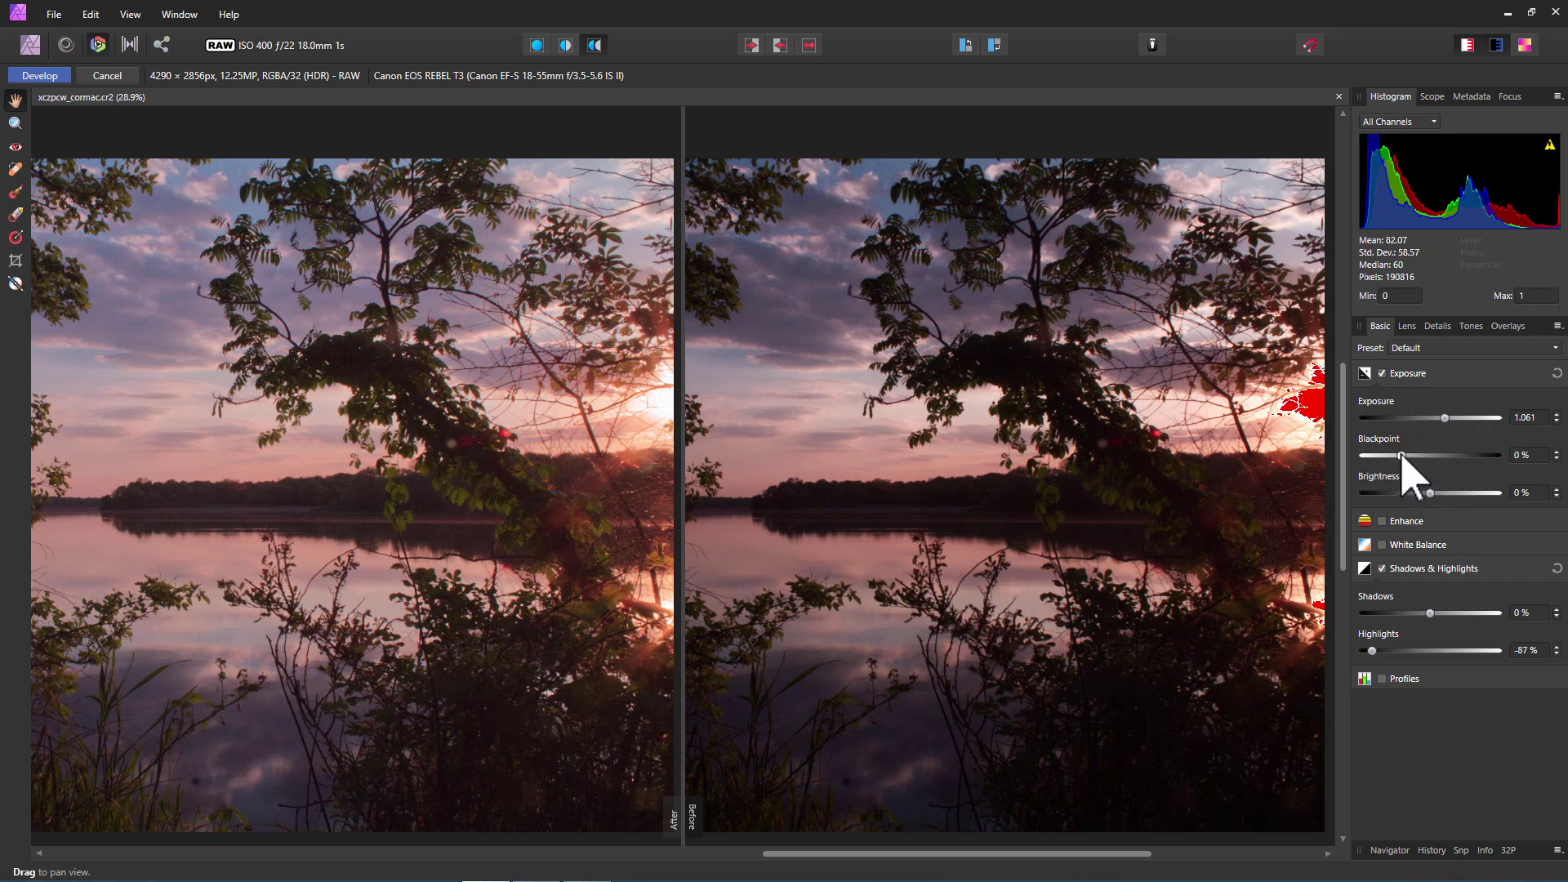
Step: Raise the Blackpoint, then step it back down to settle at 8%
left_click_drag(1402, 457, 1450, 456)
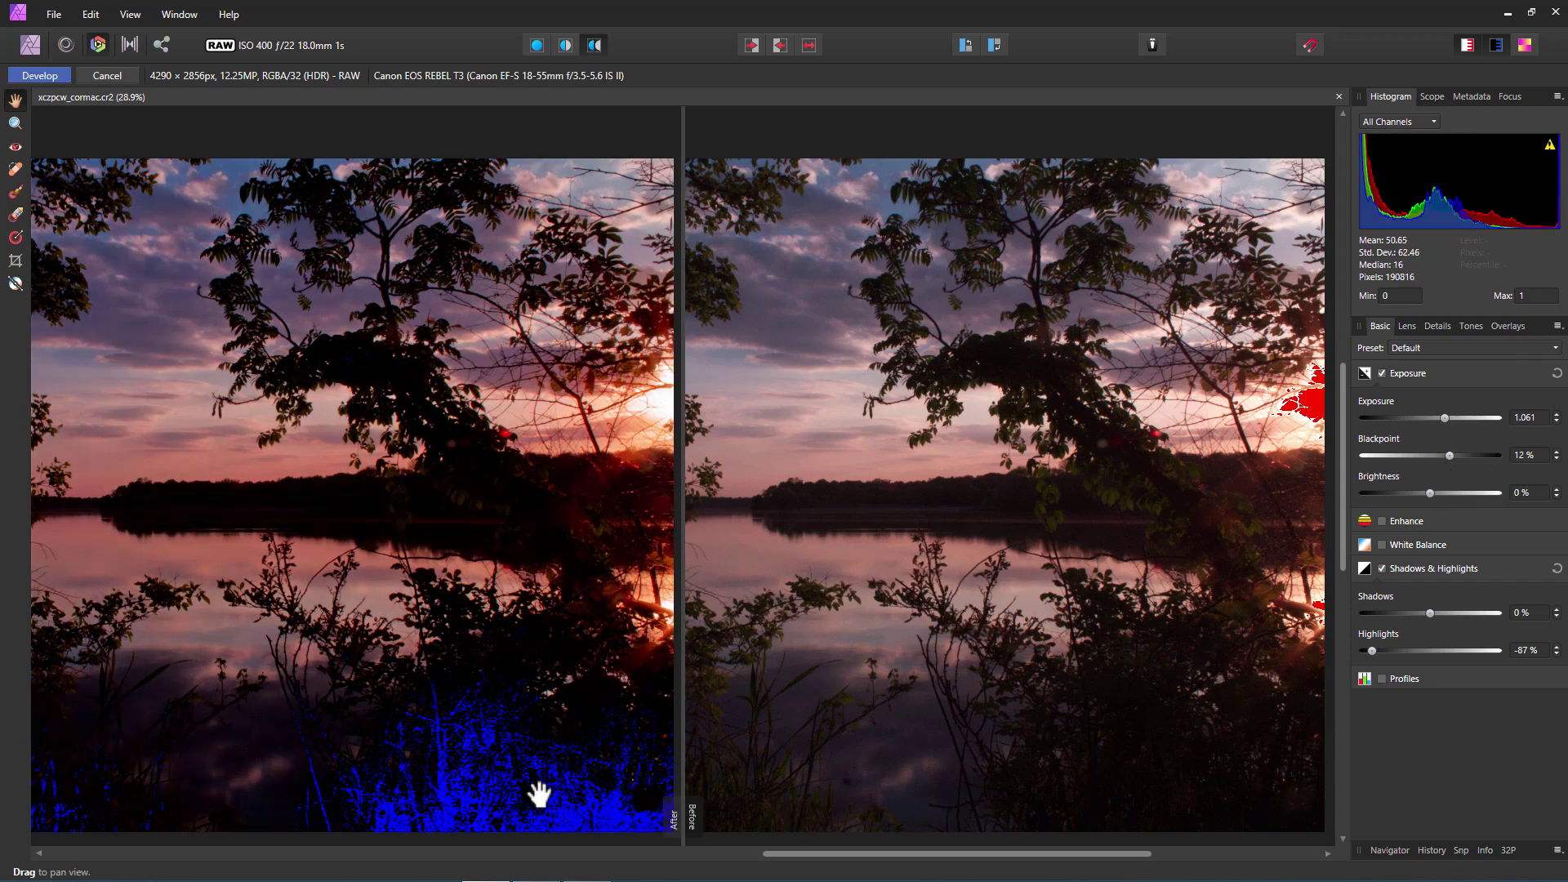
left_click(1449, 455)
left_click_drag(1449, 455, 1443, 456)
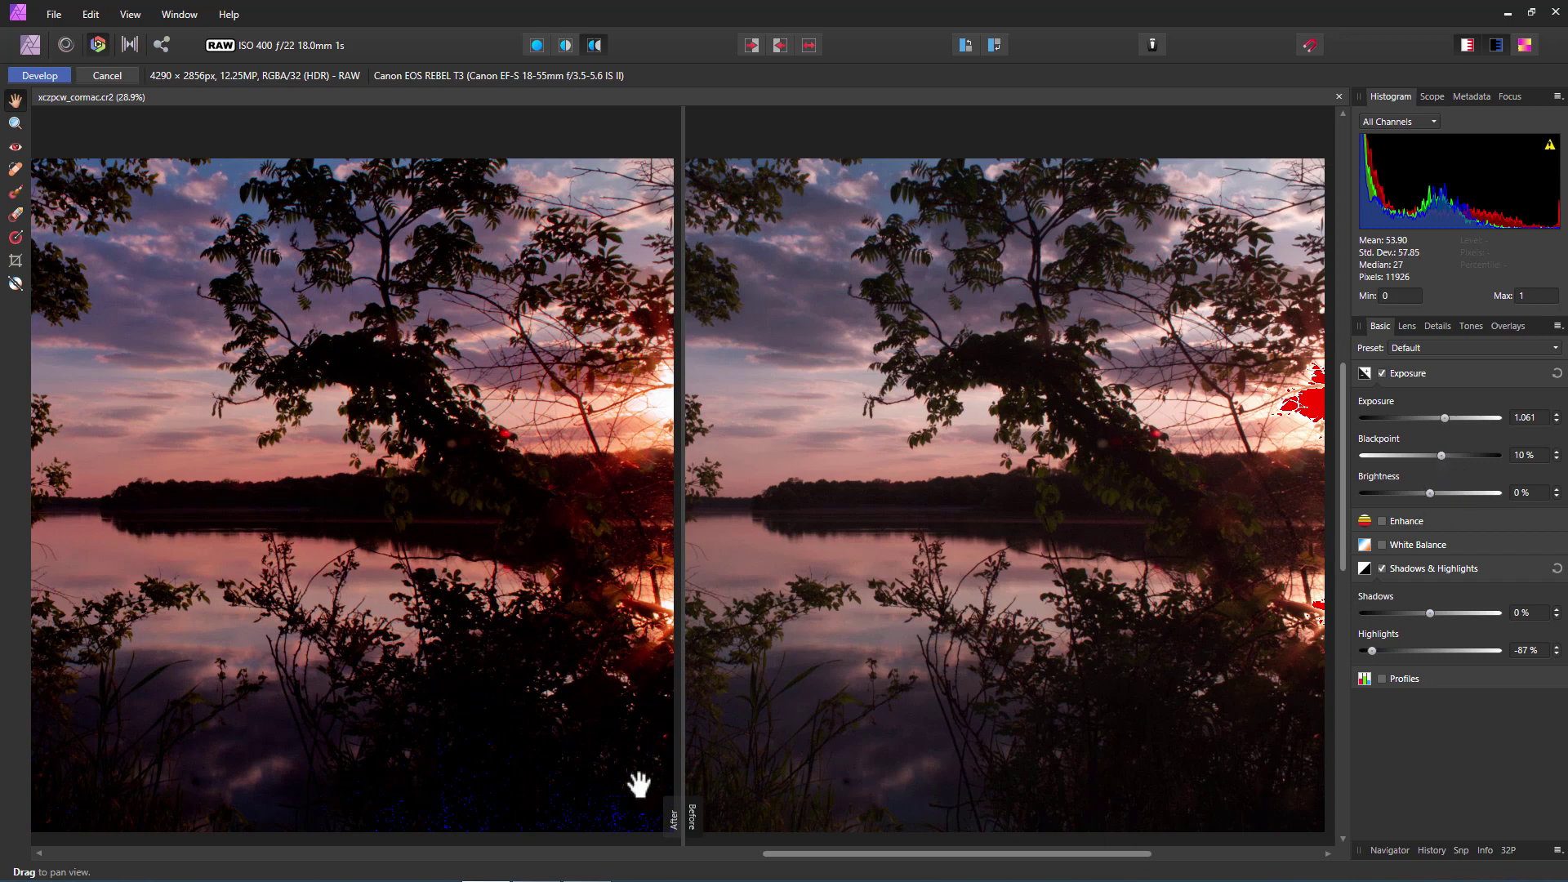
left_click(1557, 459)
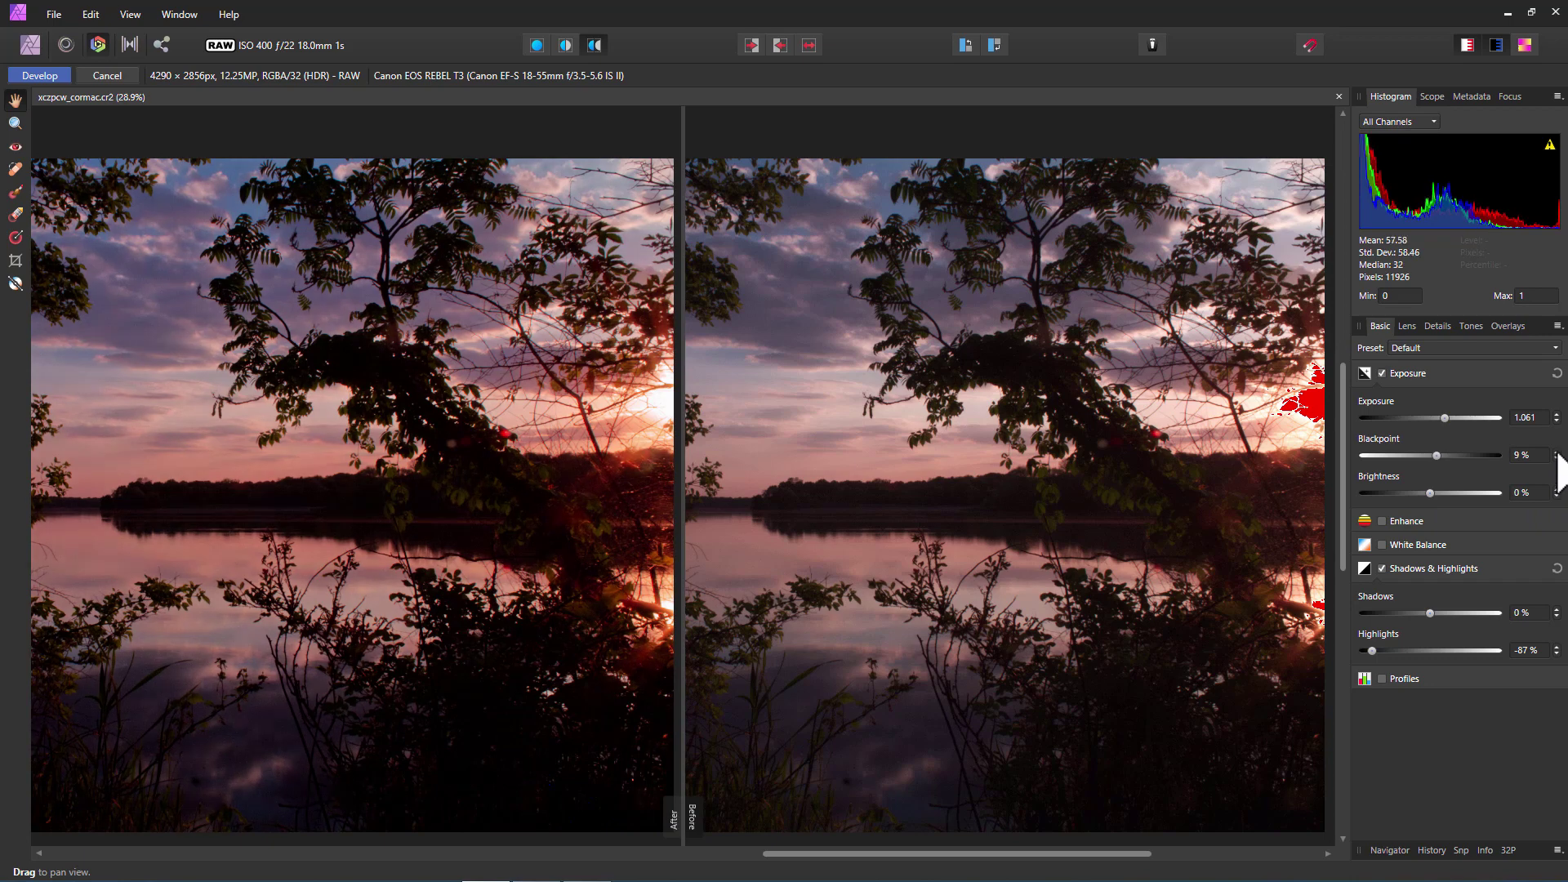
left_click(1557, 452)
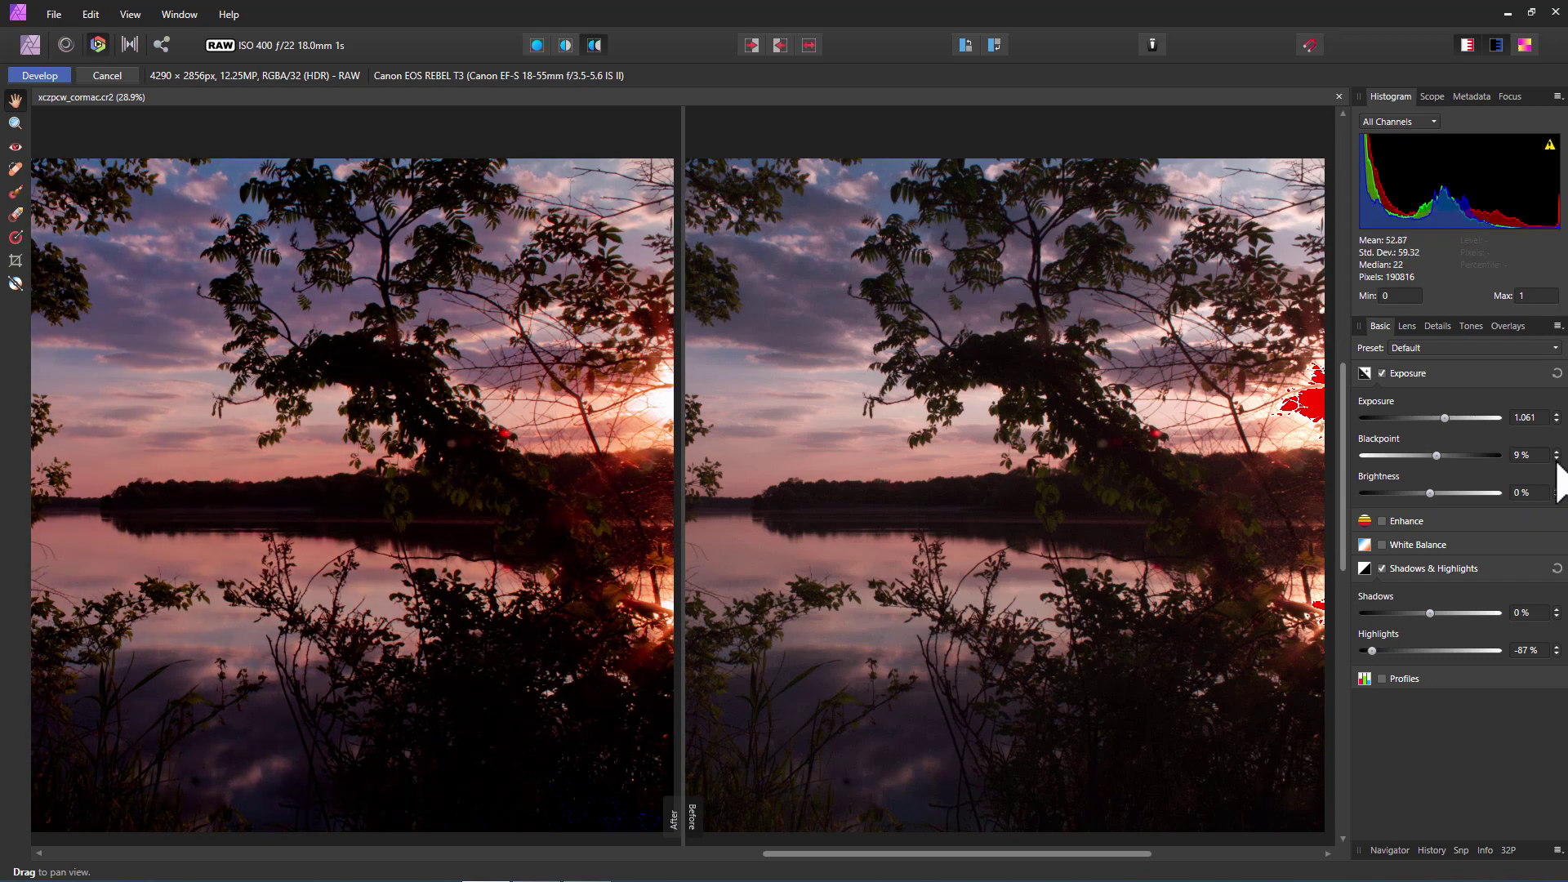
left_click(1557, 459)
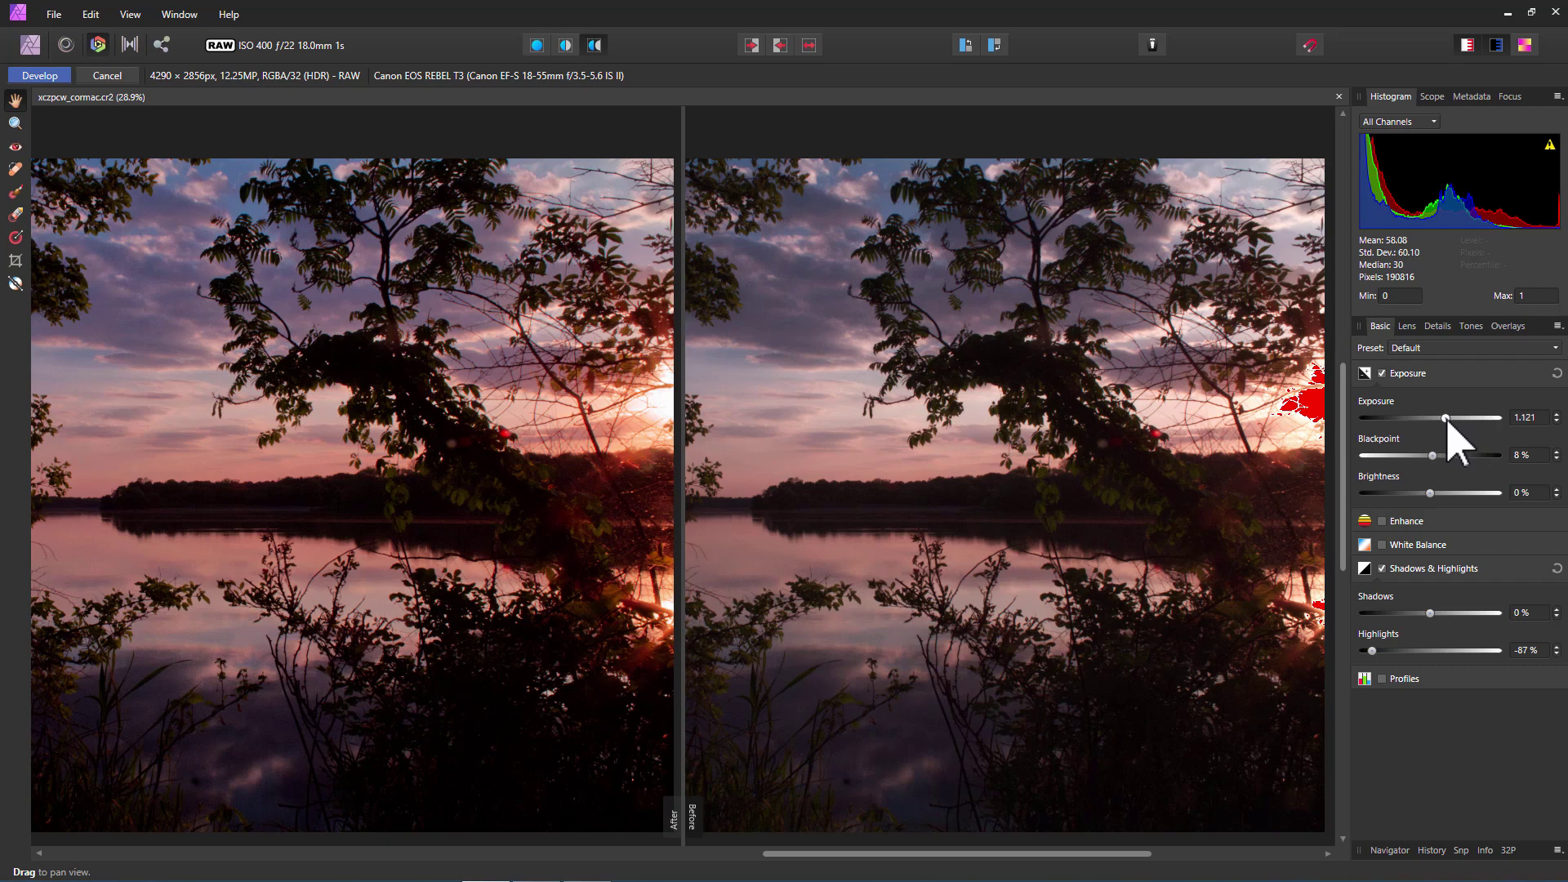
Step: Raise Exposure to 1.545, drop Highlights to -92% and set Blackpoint to 10%
left_click_drag(1448, 418, 1451, 418)
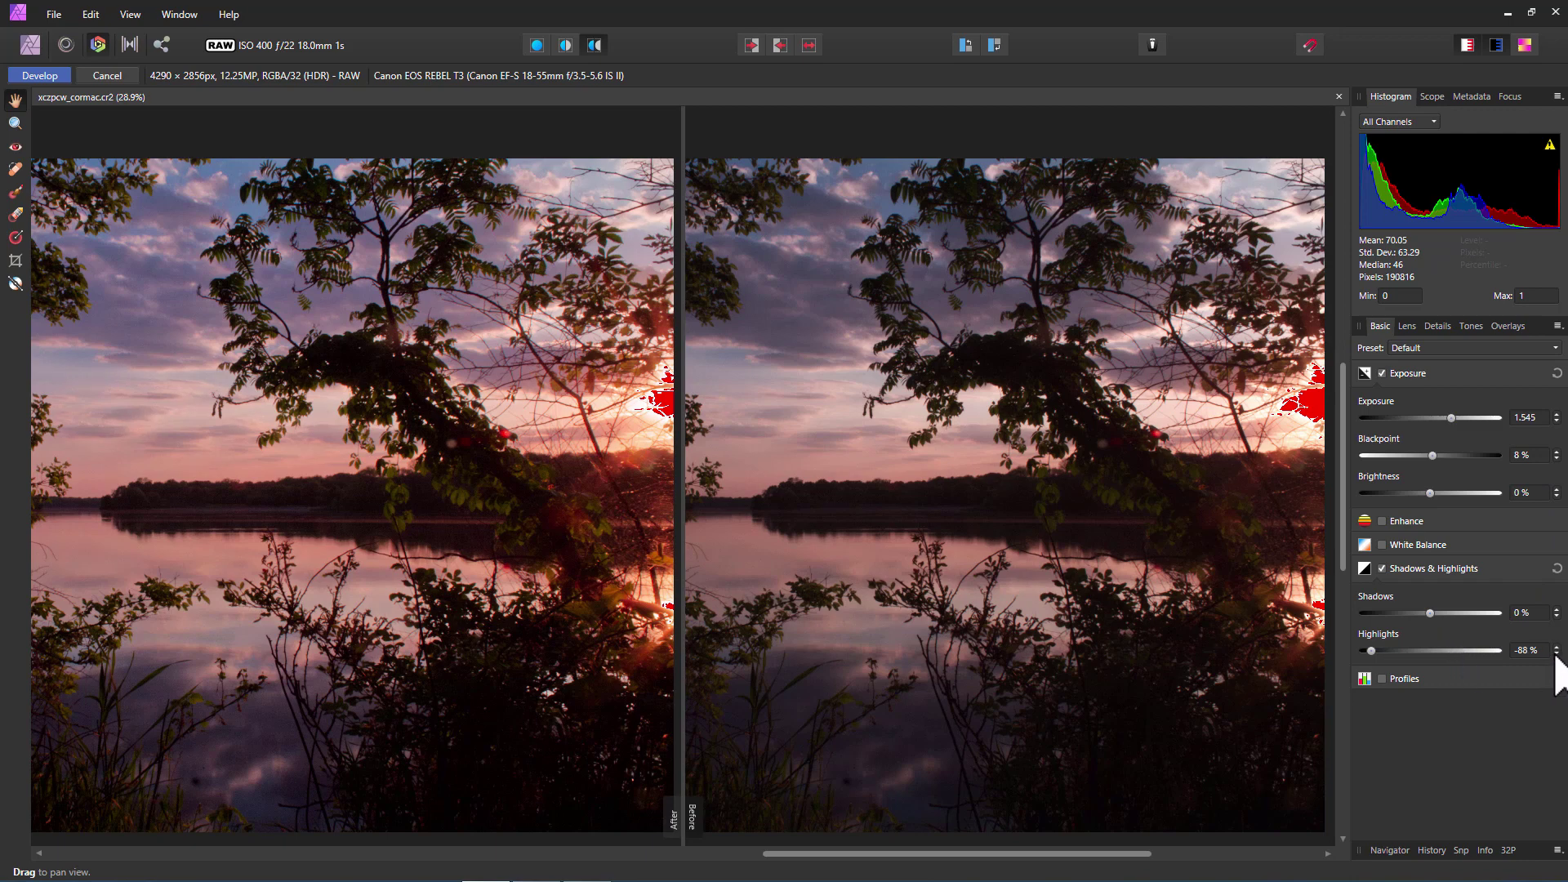
left_click(1556, 654)
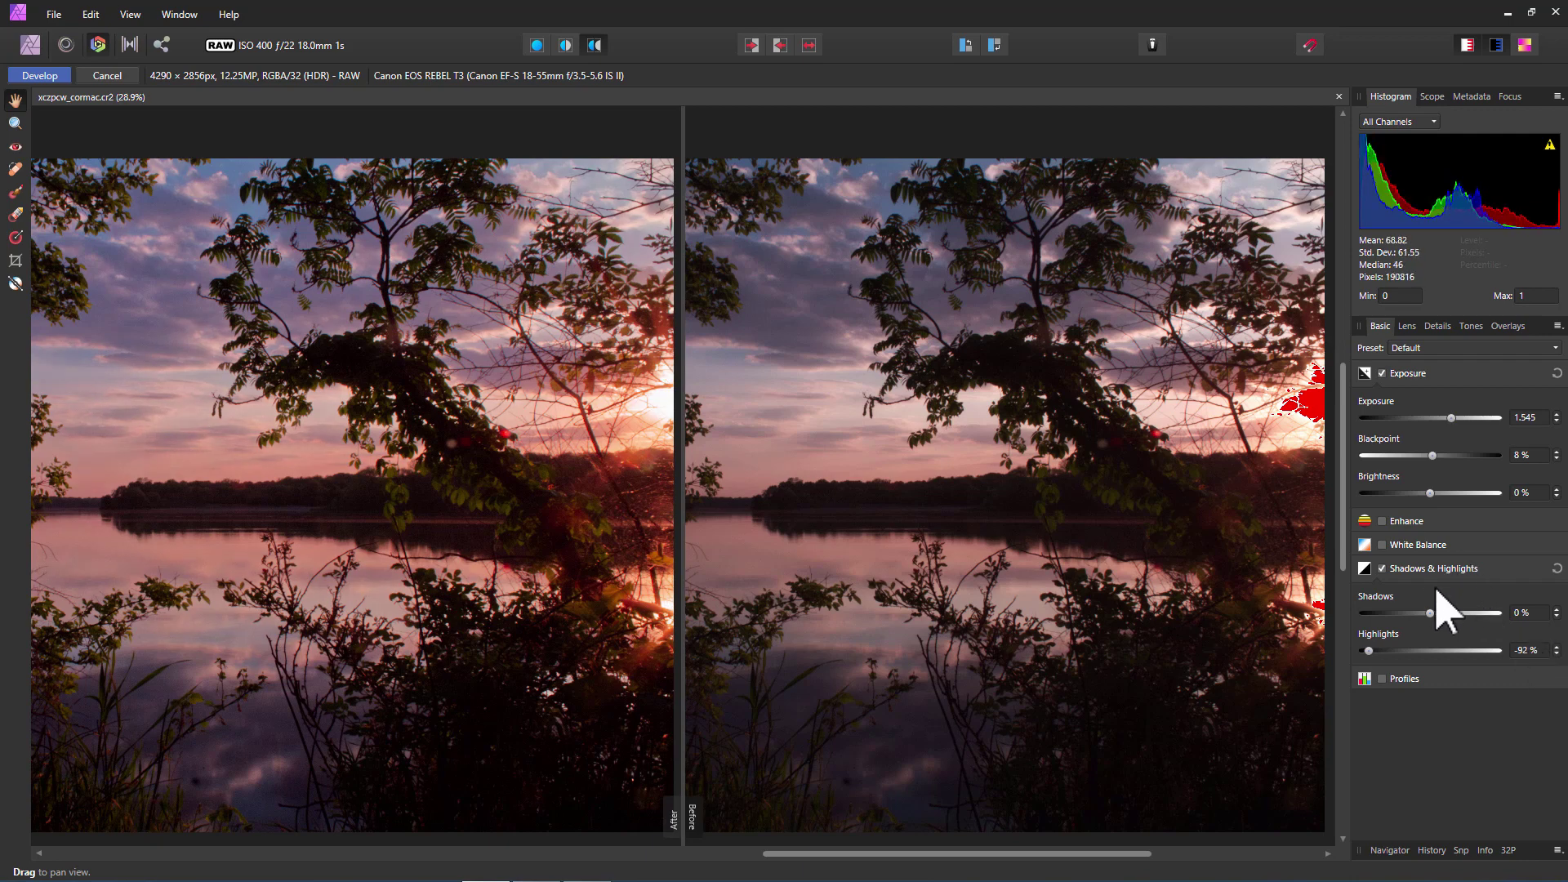
left_click(1557, 451)
left_click(1557, 451)
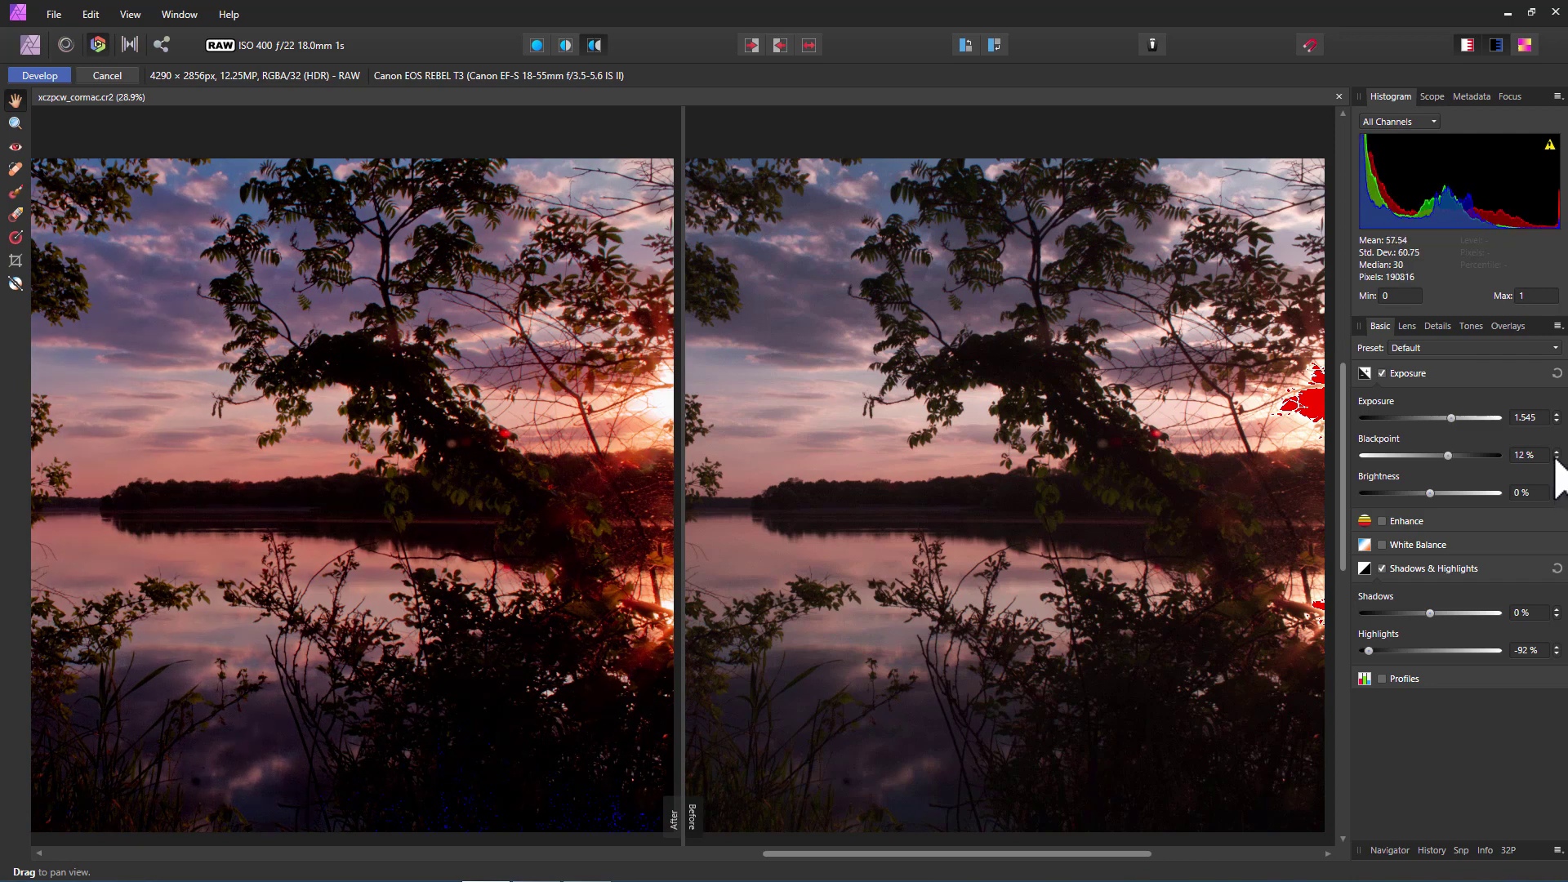
left_click(1557, 460)
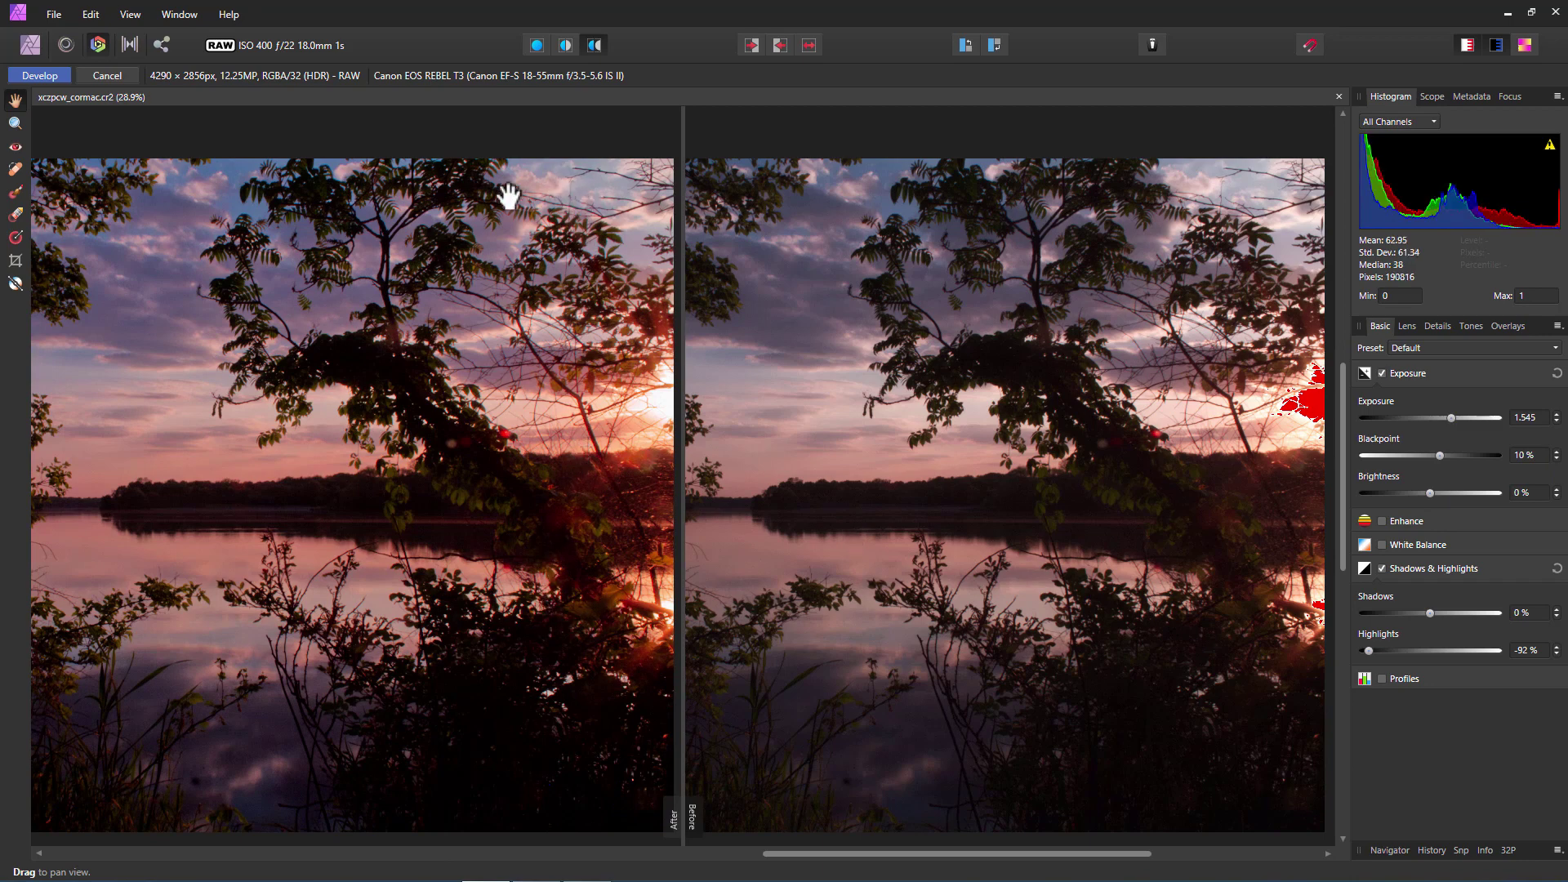
Step: Replace the Before/After split with a single full view of the developed sunset
left_click_drag(354, 553, 602, 546)
mouse_move(294, 589)
left_mouse_down()
mouse_move(458, 595)
mouse_move(312, 588)
left_mouse_up()
left_click_drag(564, 566, 500, 577)
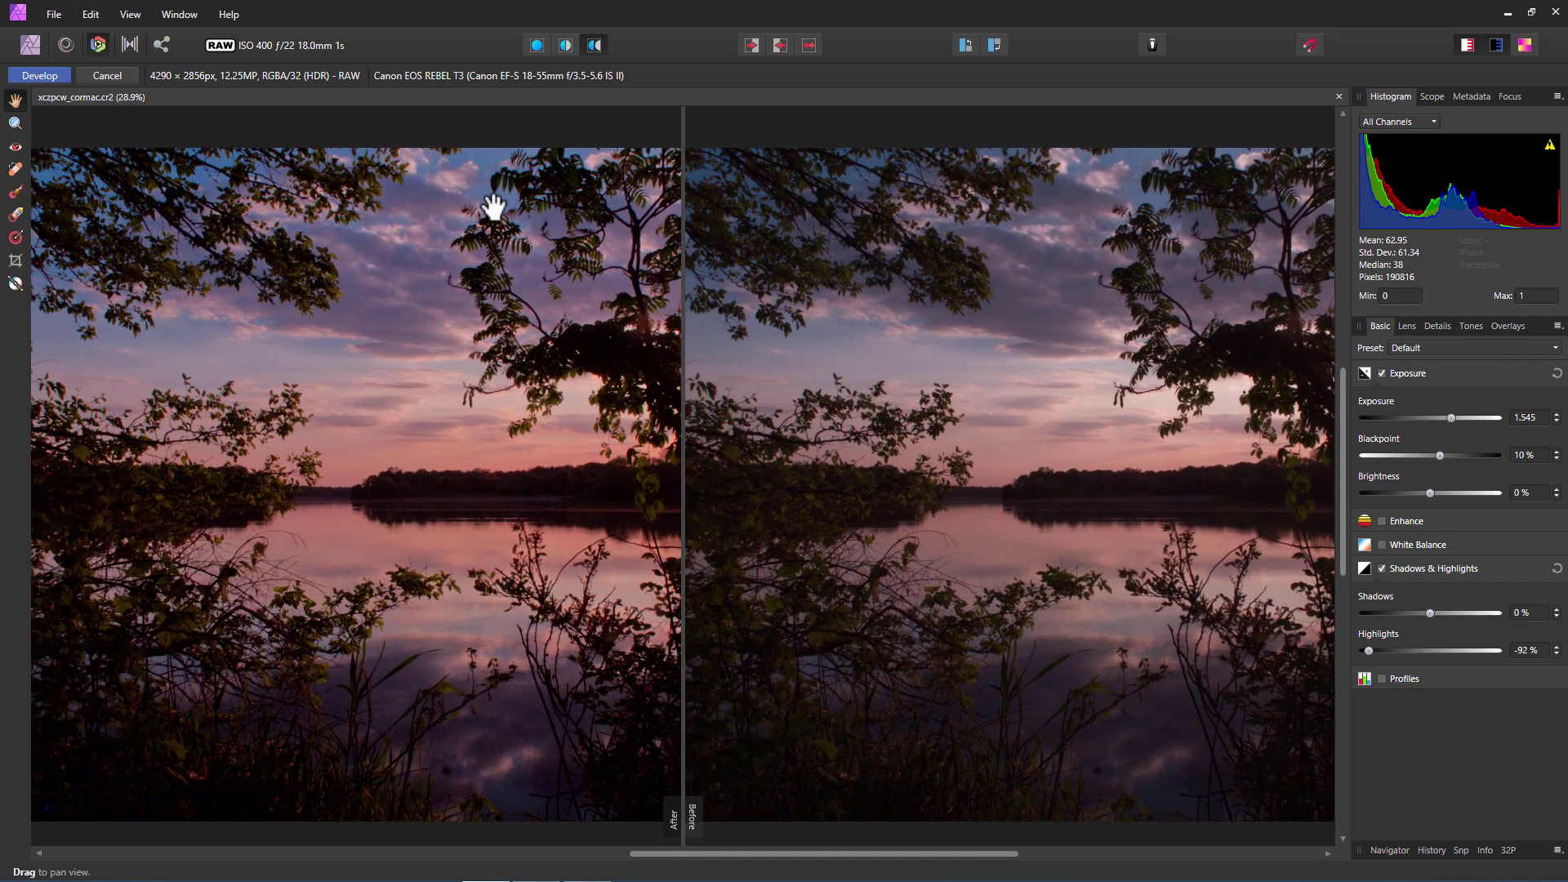
left_click(537, 45)
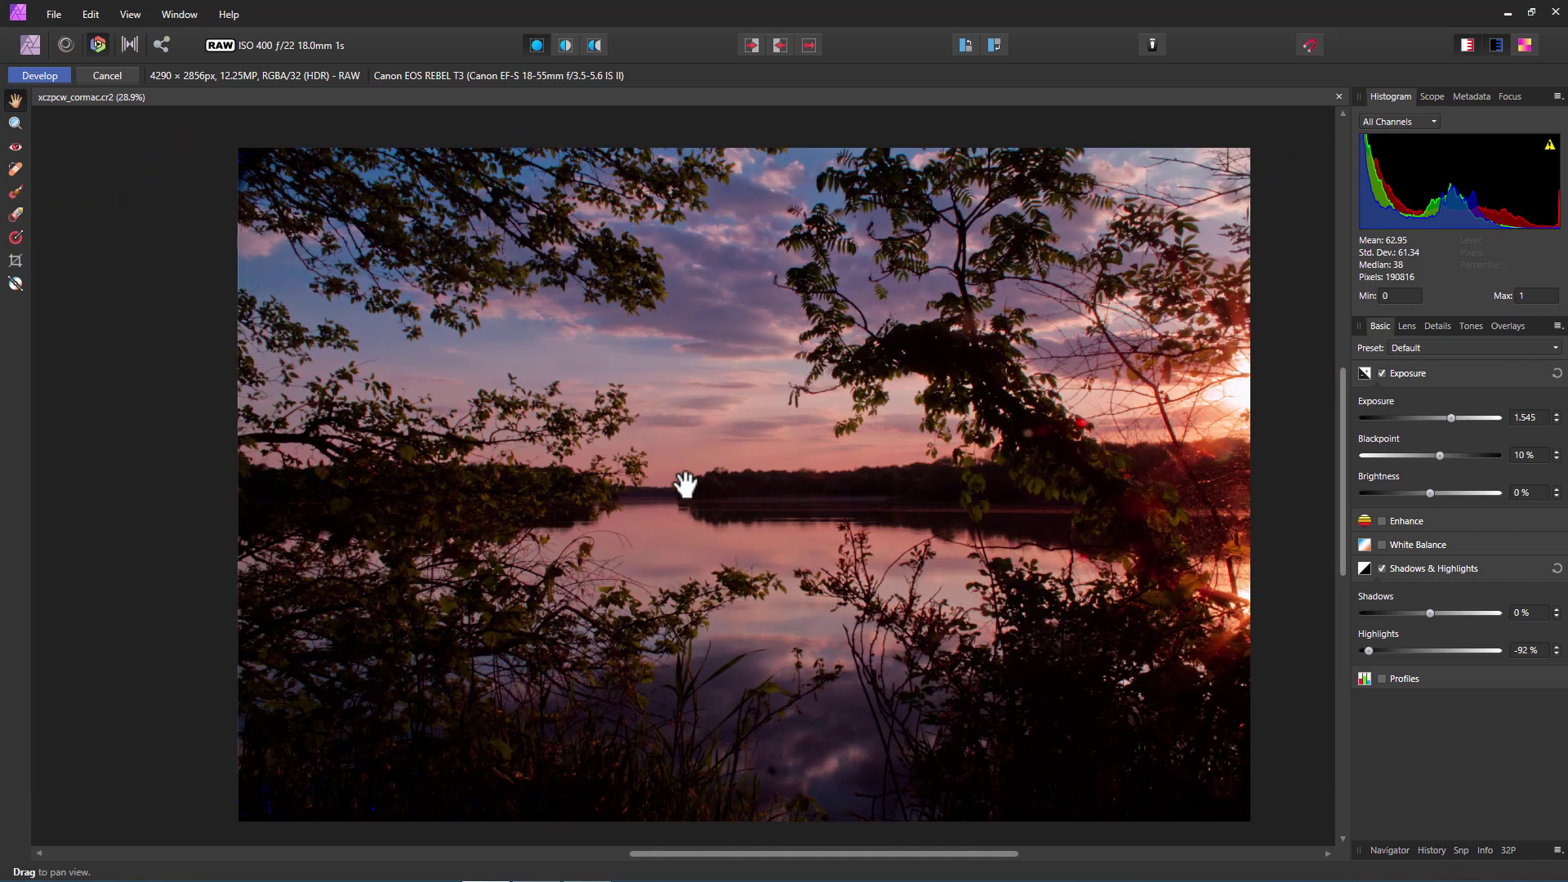
left_click_drag(1033, 611, 999, 603)
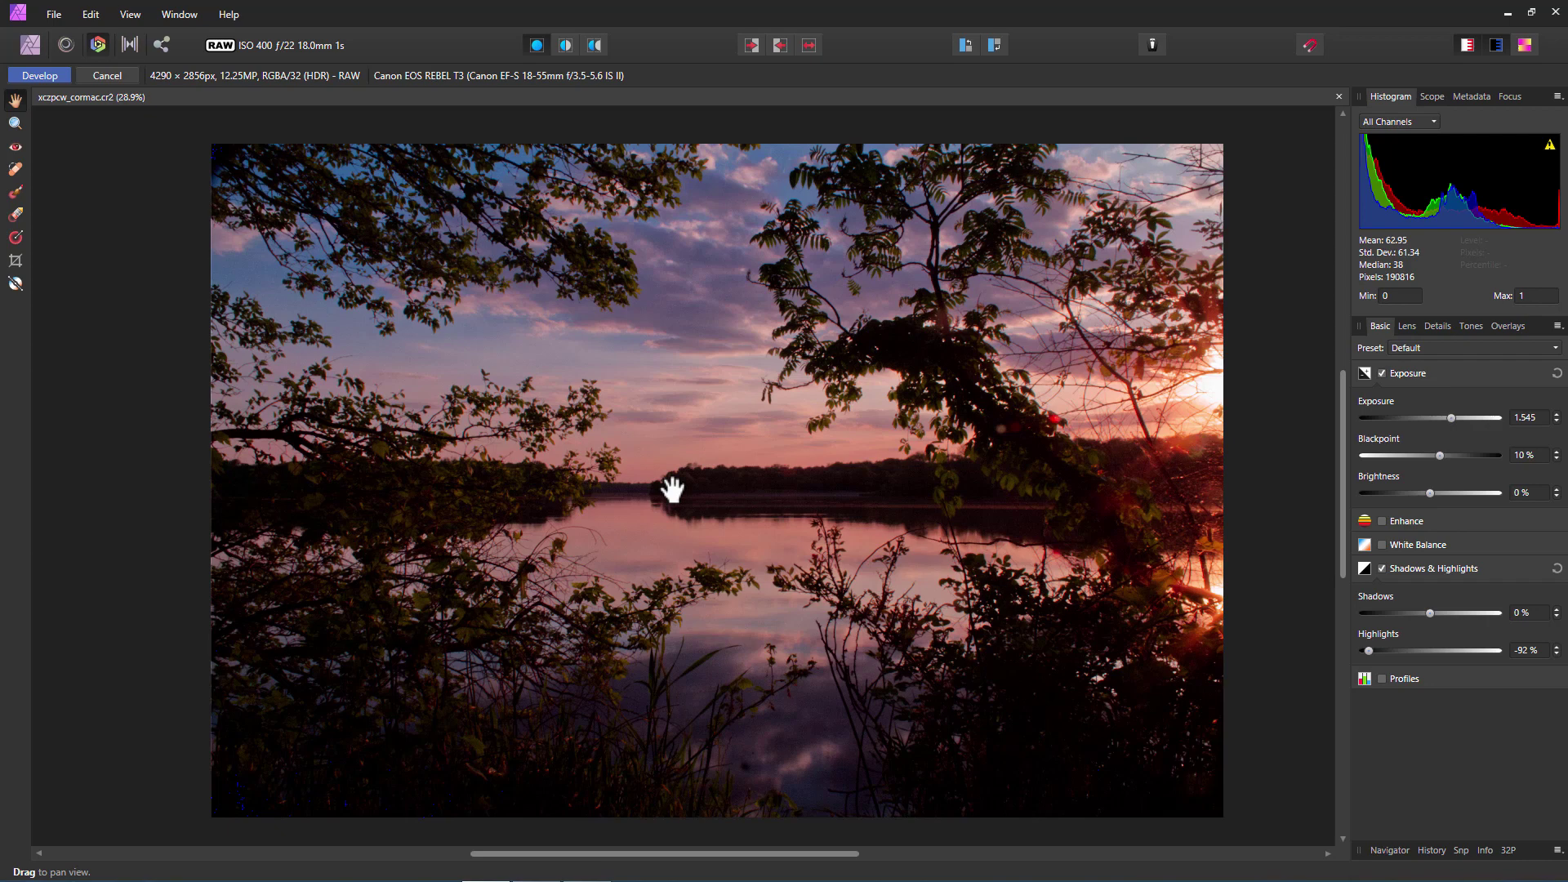
Step: Commit the RAW edits so the sunset becomes a single Background pixel layer in the Photo persona
left_click(38, 76)
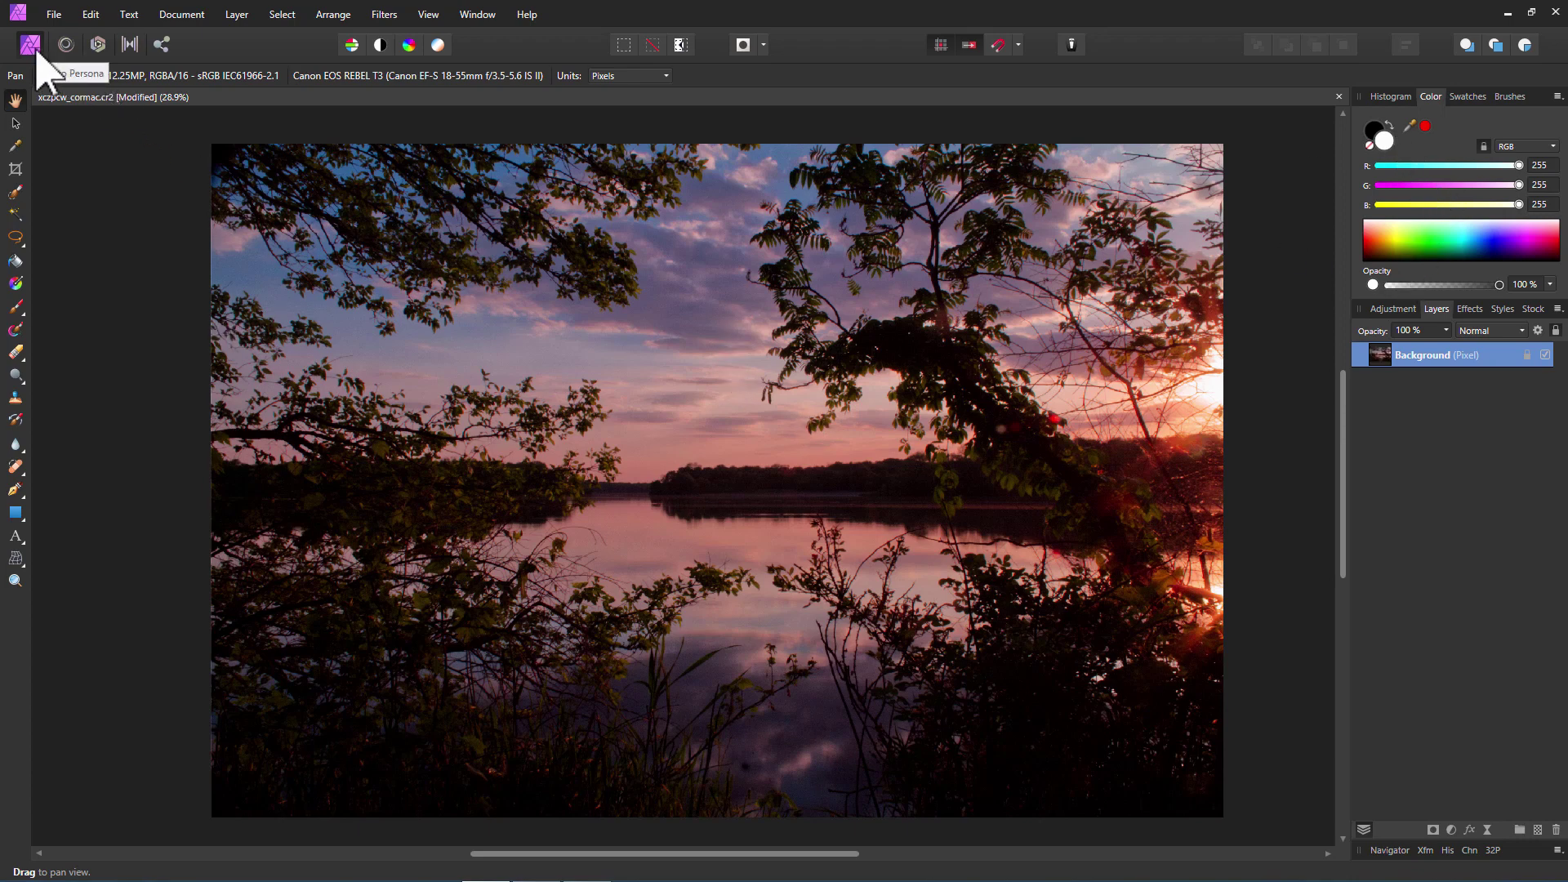
left_click(54, 18)
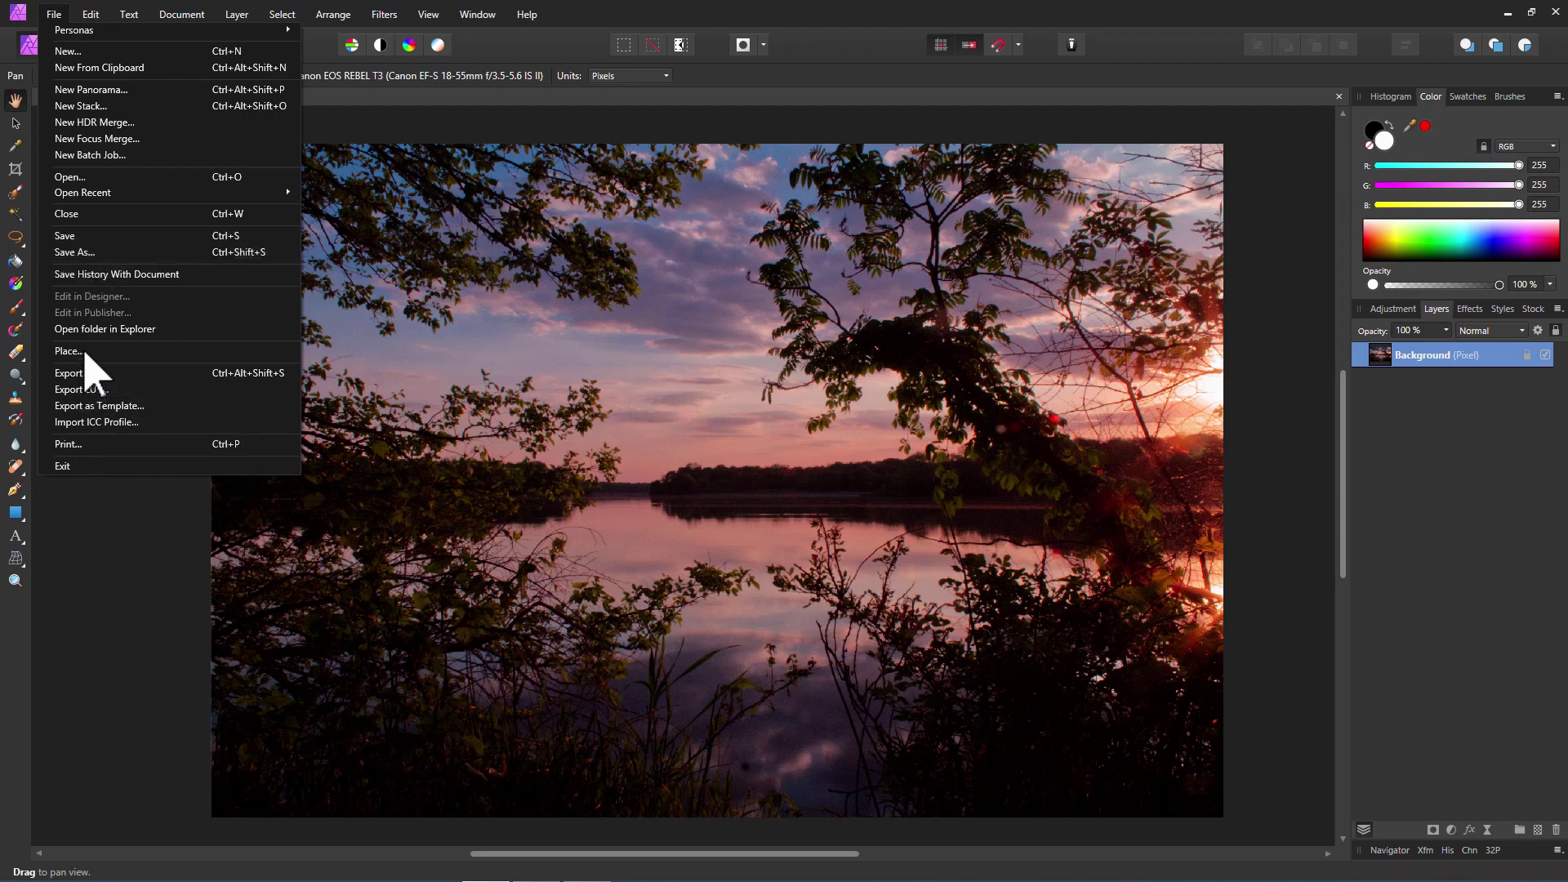
Step: Open Save As from the File menu, proposing xczpcw_cormac.afphoto in the RAW folder
left_click(92, 507)
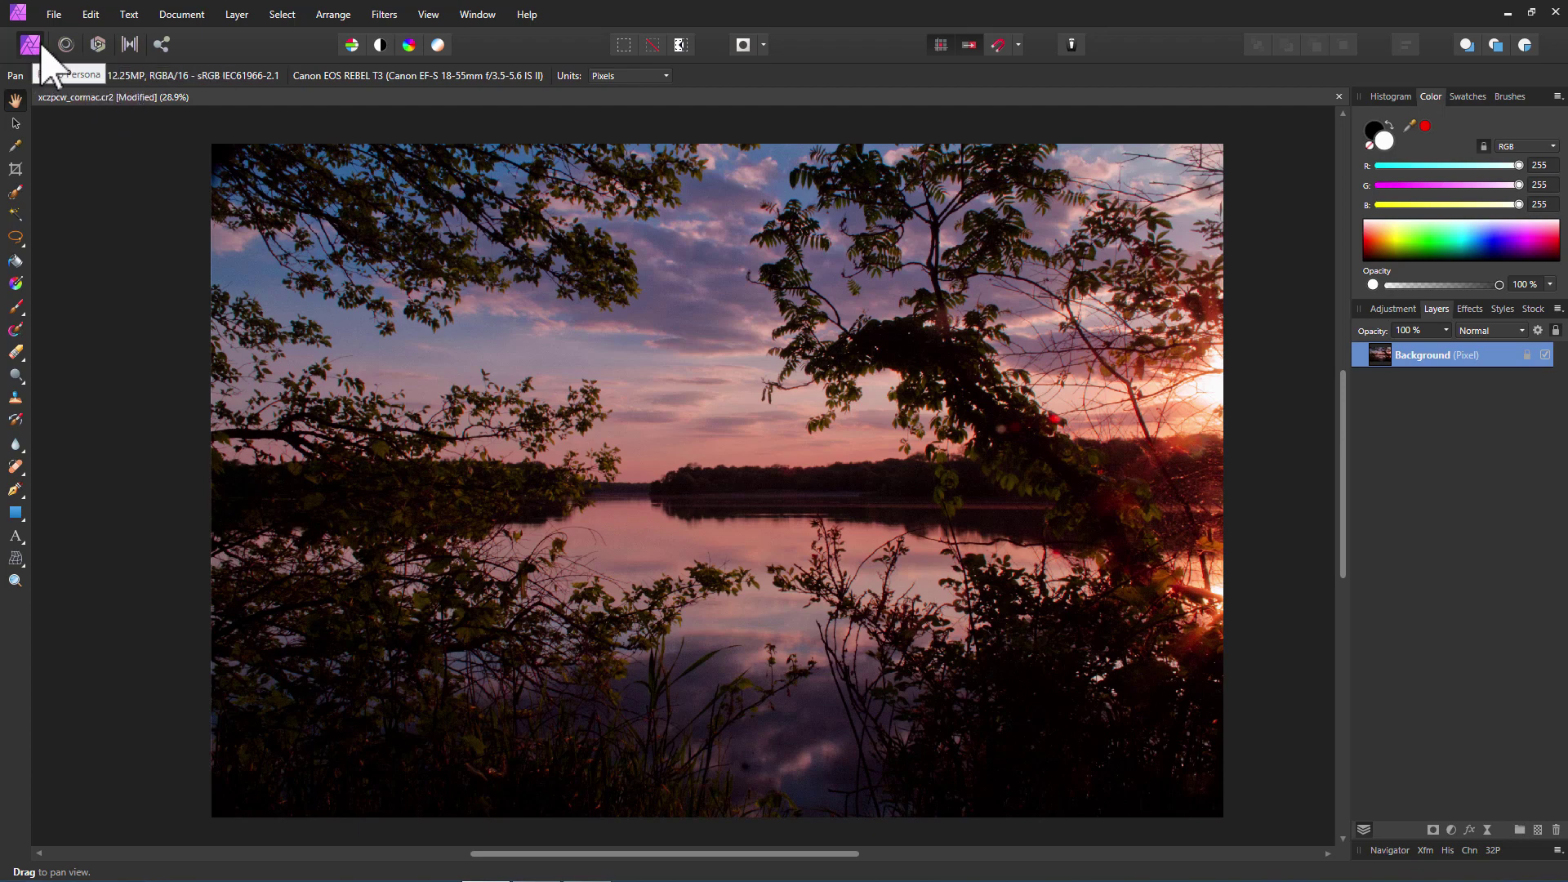
left_click(54, 15)
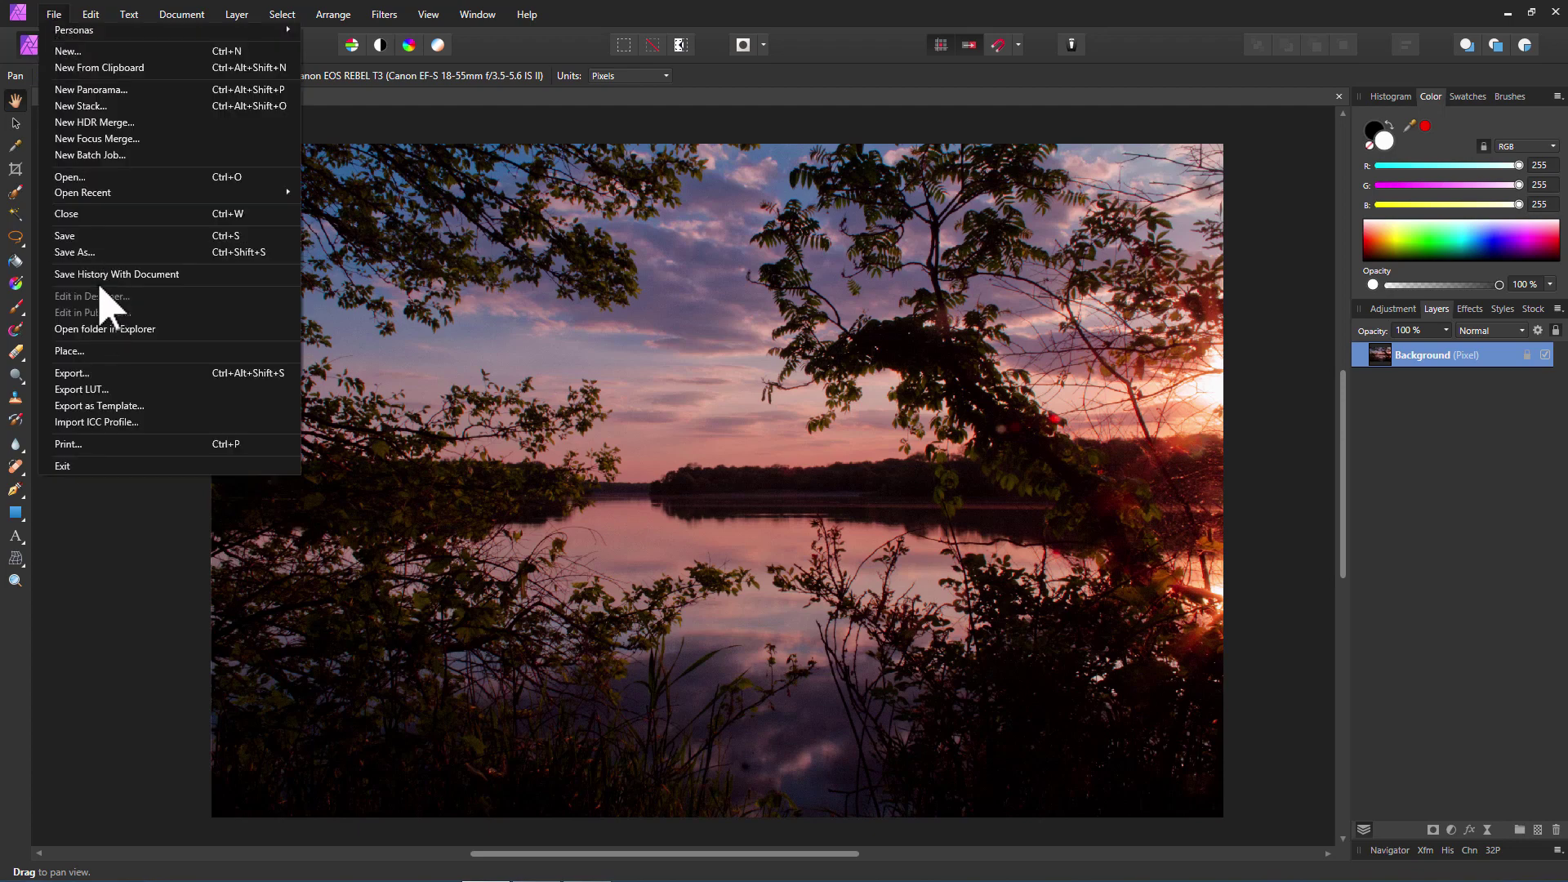
left_click(79, 245)
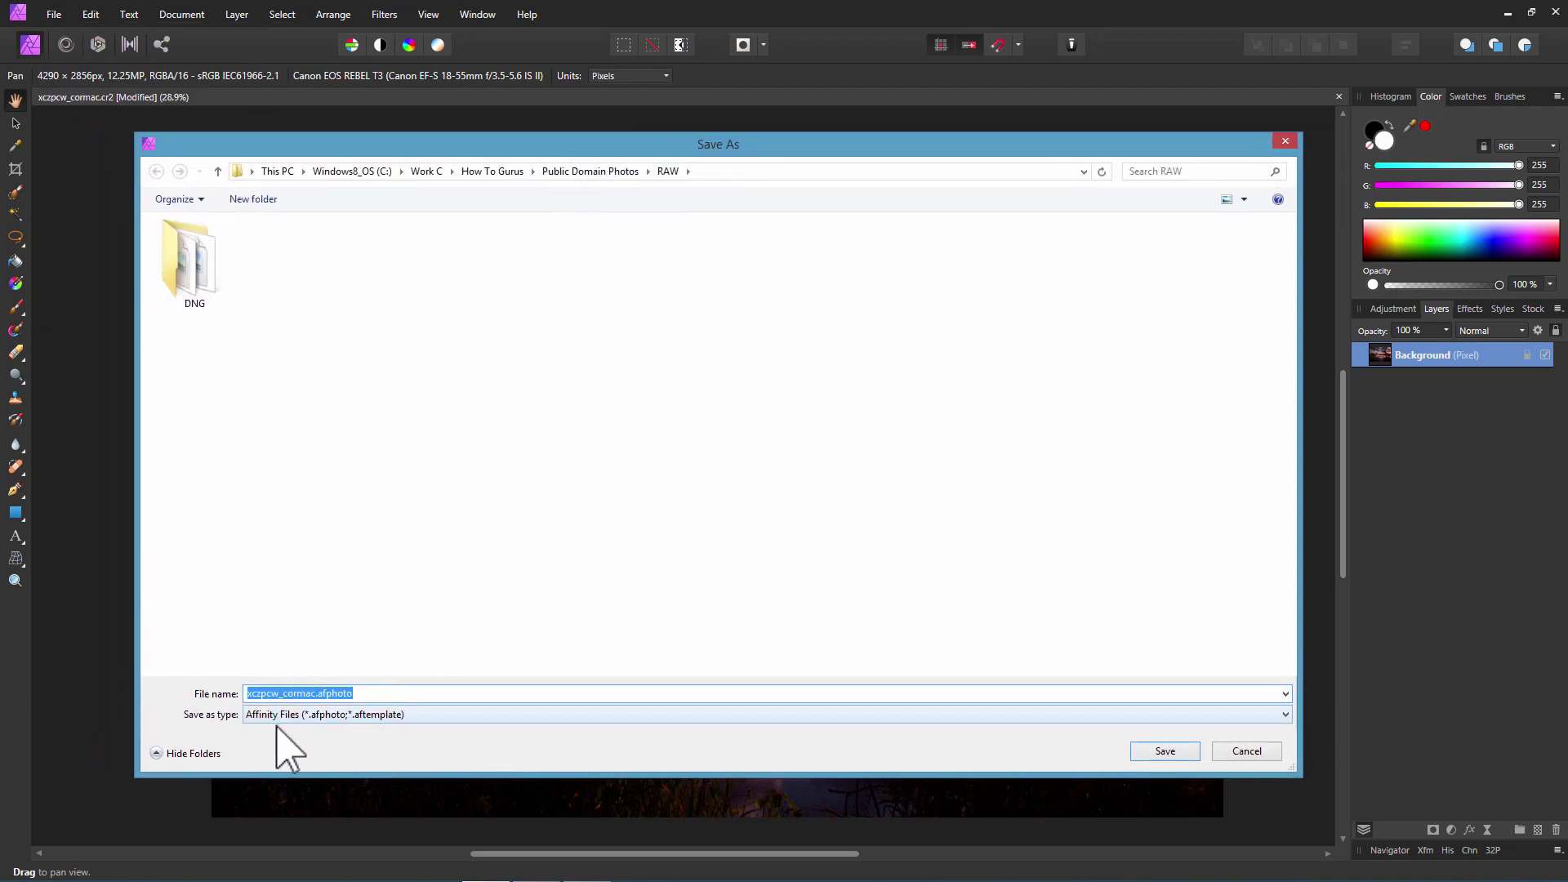
Step: Confirm the file name xczpcw_cormac.afphoto and save the developed sunset as an Affinity file
left_click(388, 693)
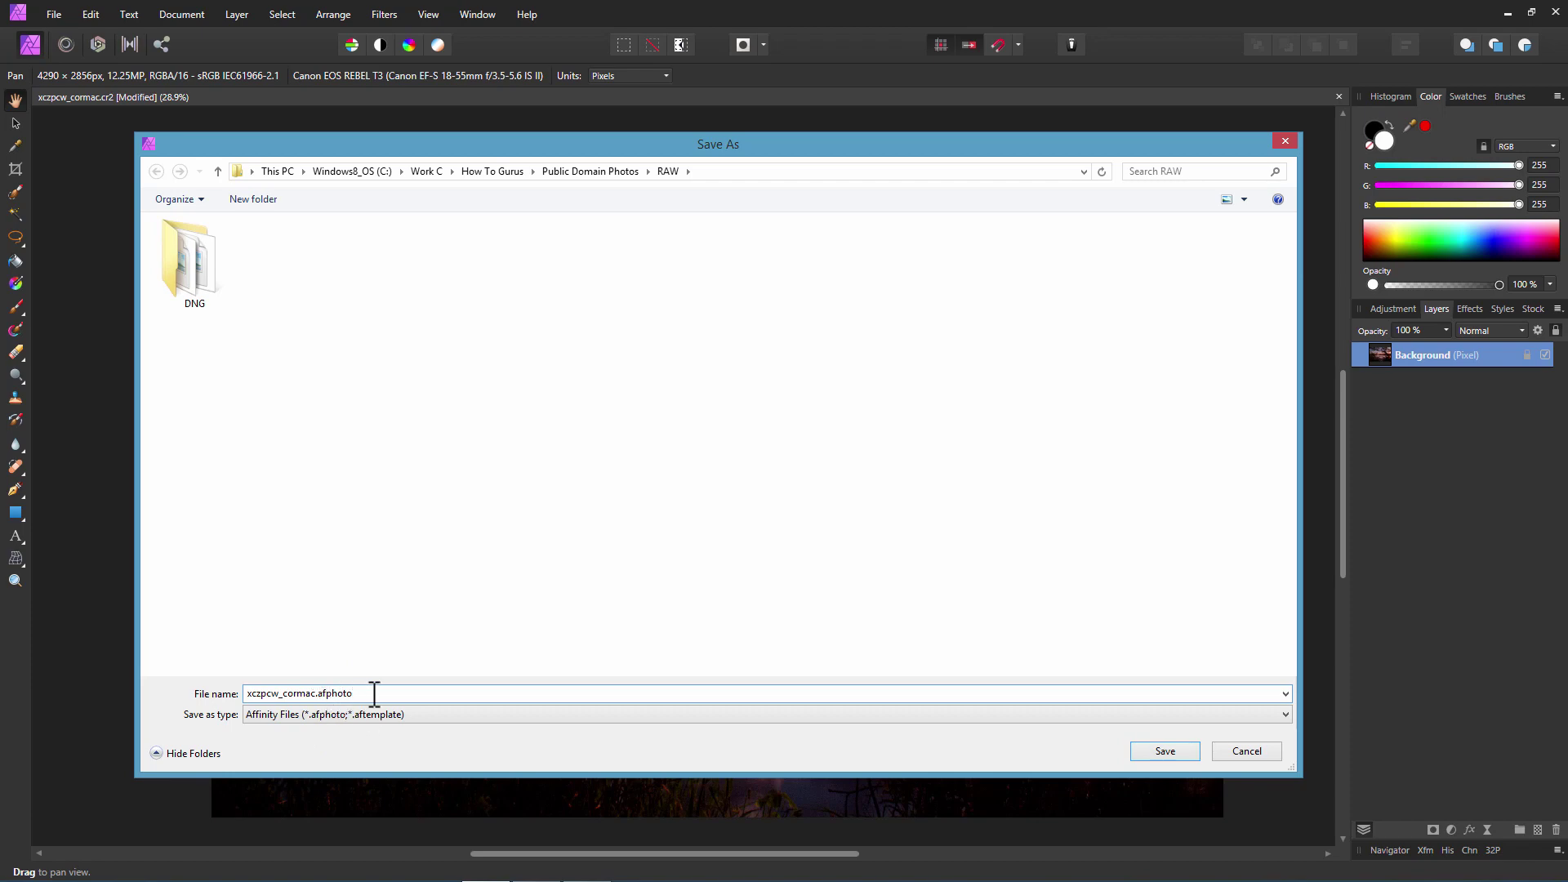
left_click(1160, 752)
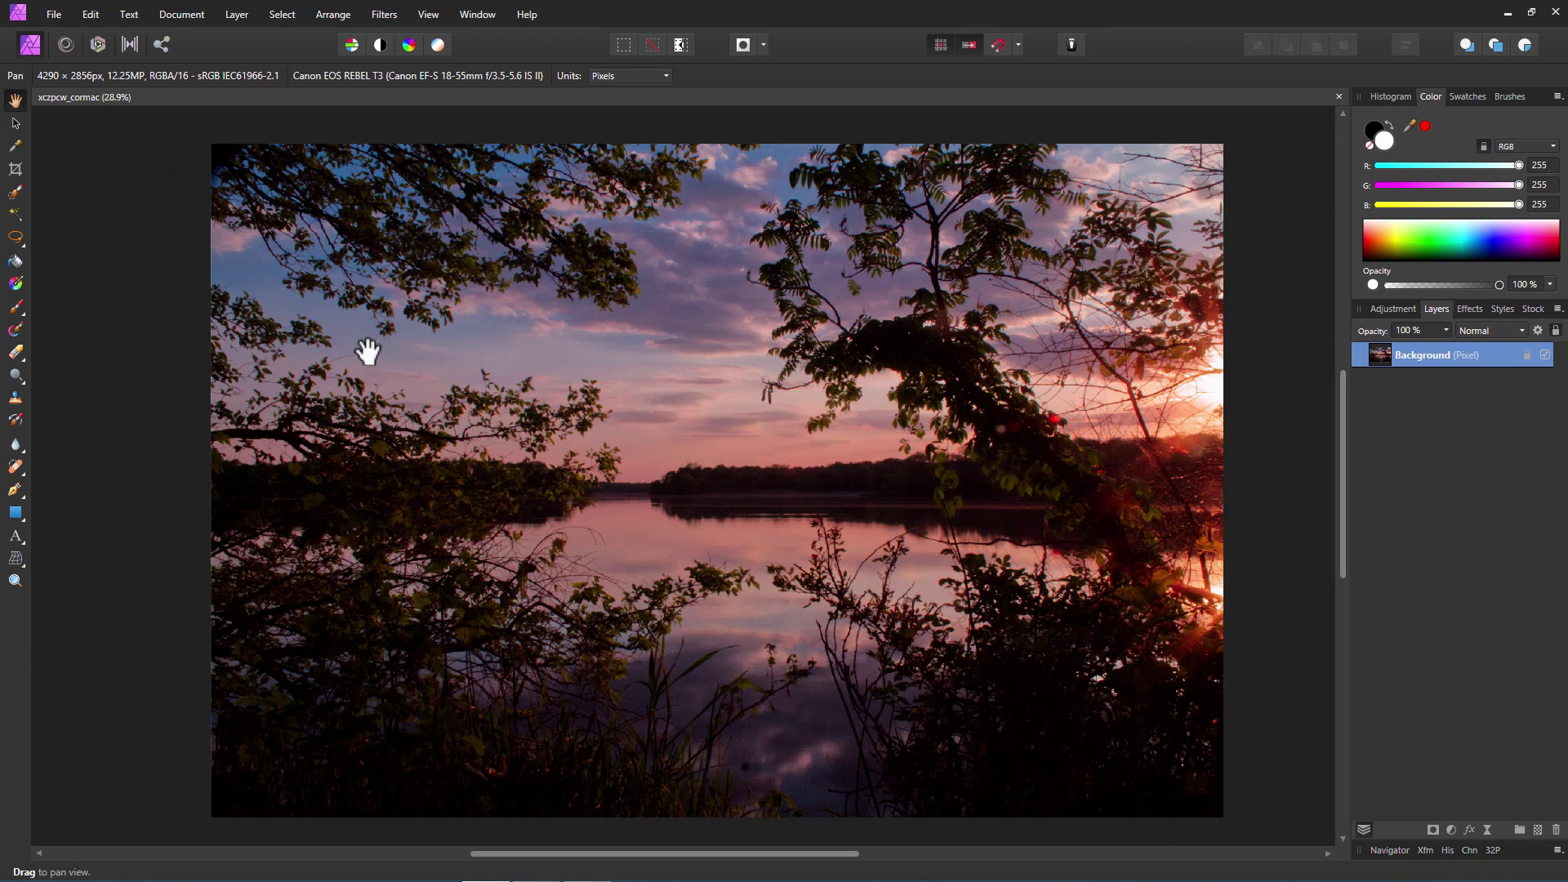
left_click(97, 44)
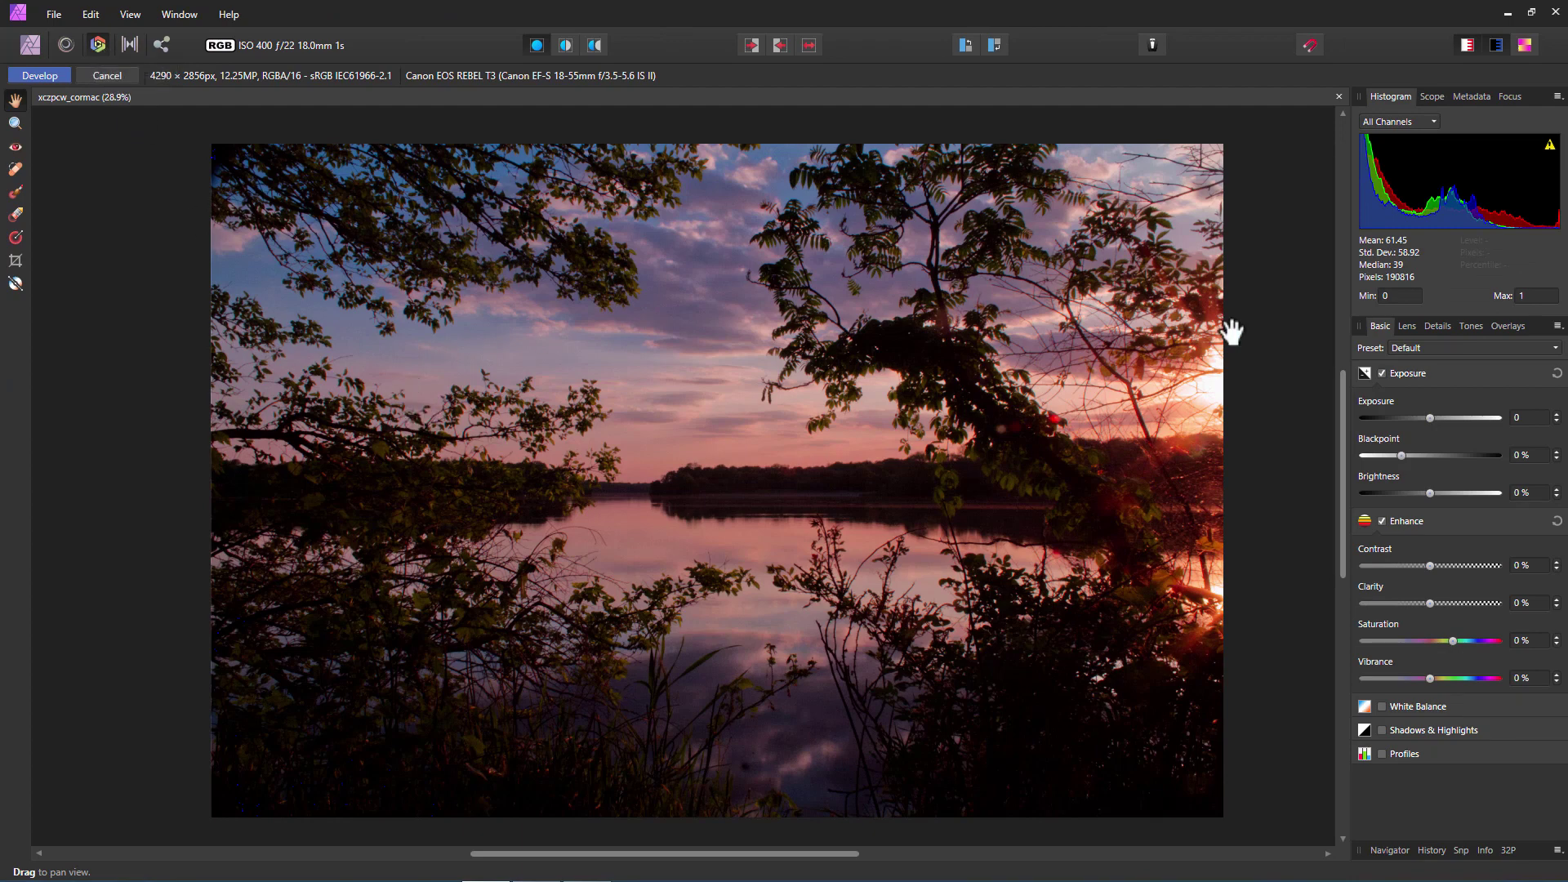
left_click(64, 75)
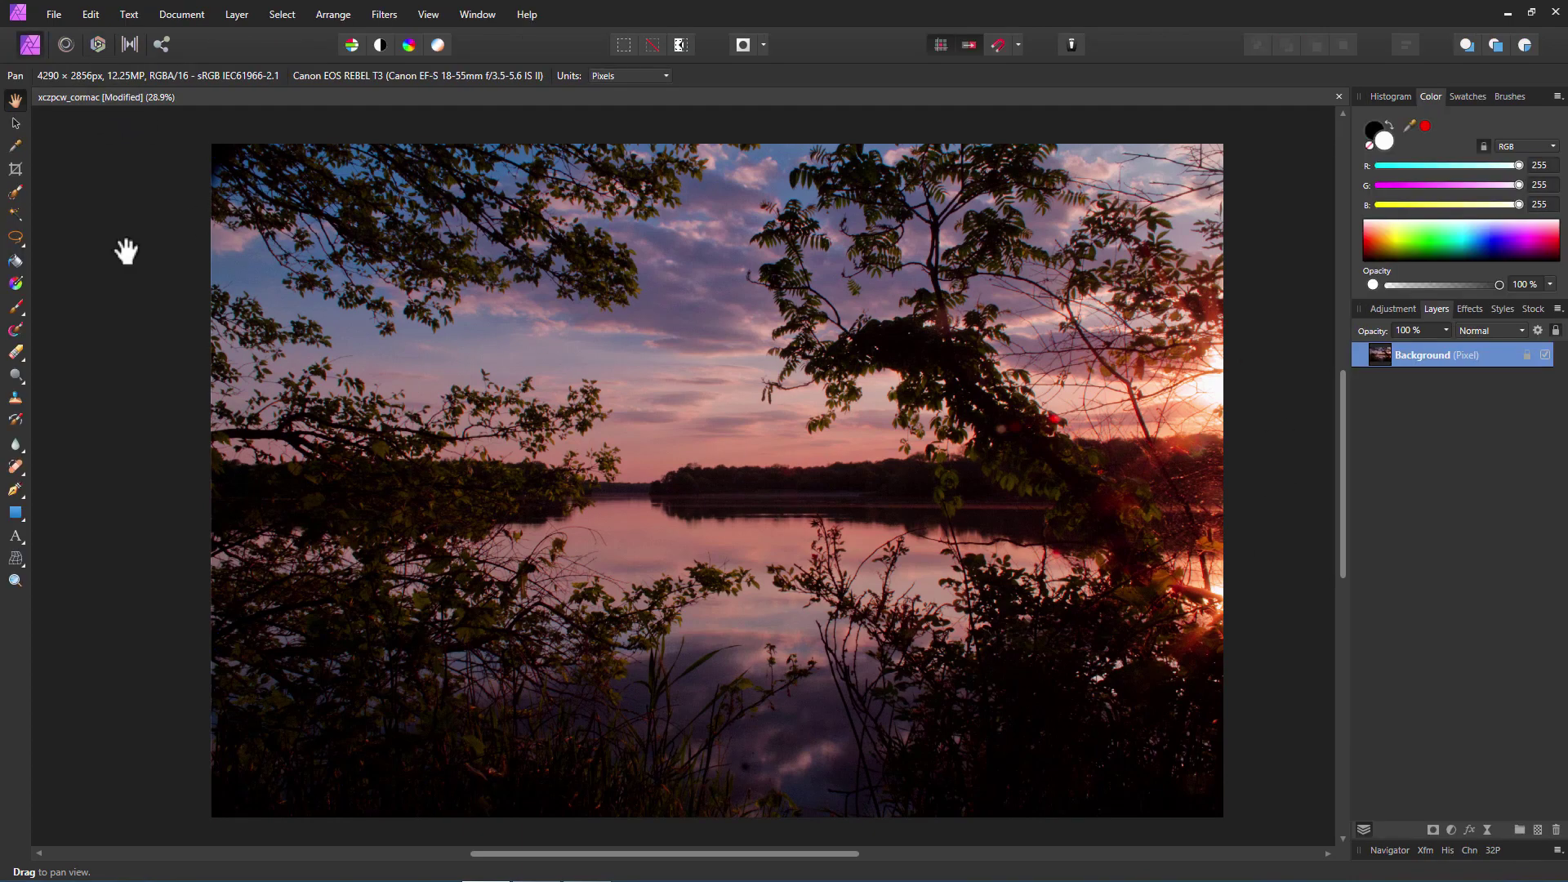